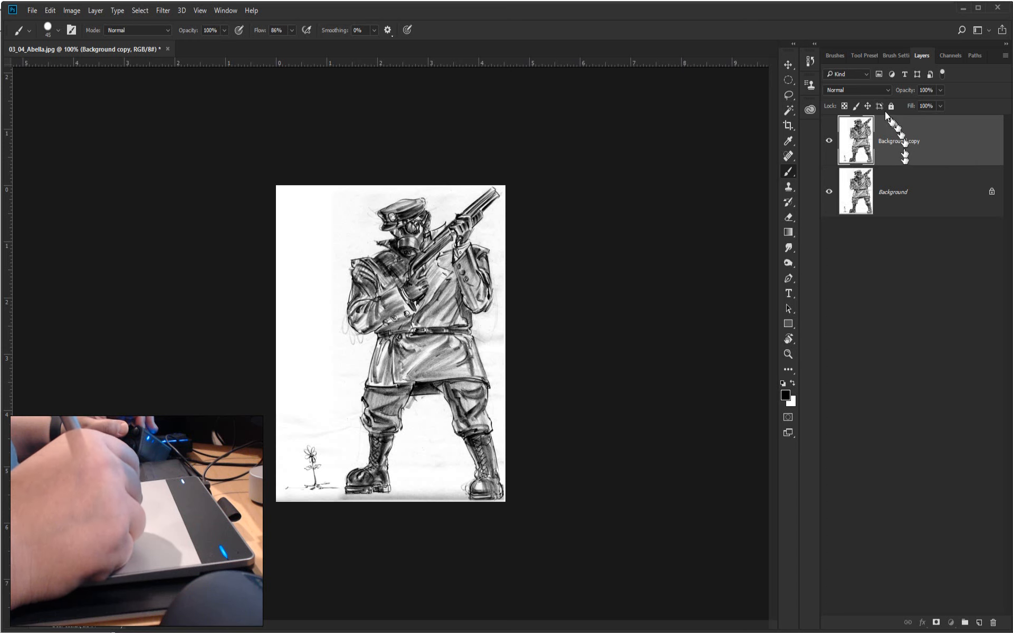
- Set the Background copy layer's blend mode to Multiply and rename the layer Drawing
click(887, 91)
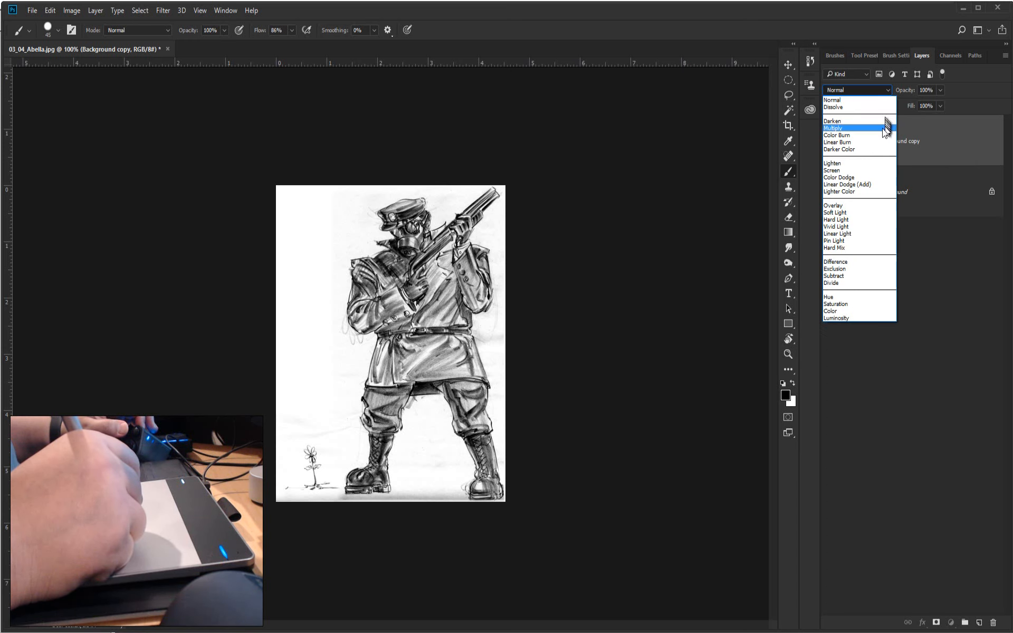
click(882, 129)
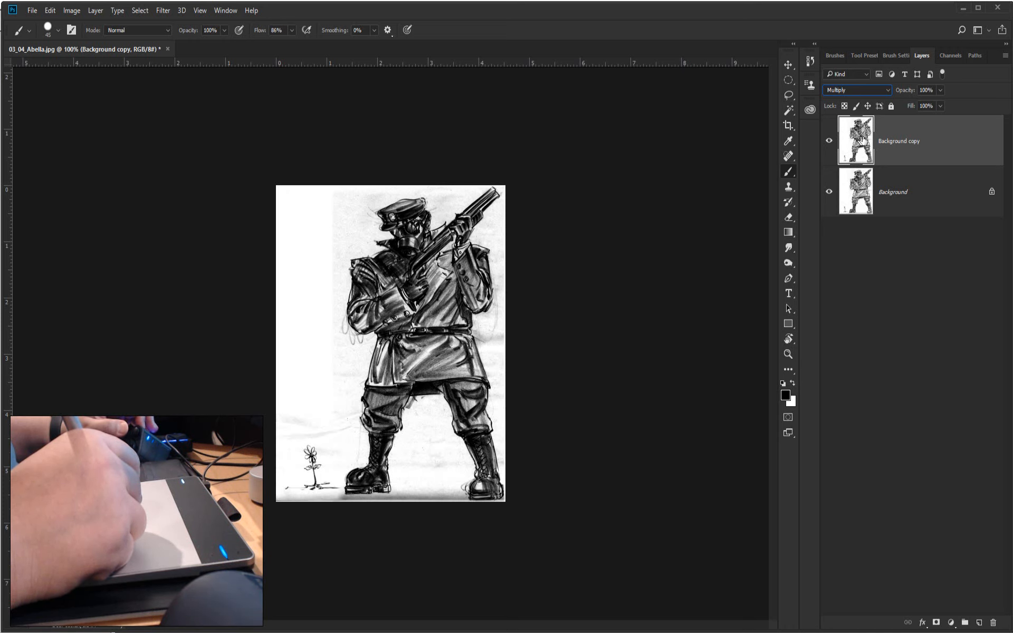
click(910, 200)
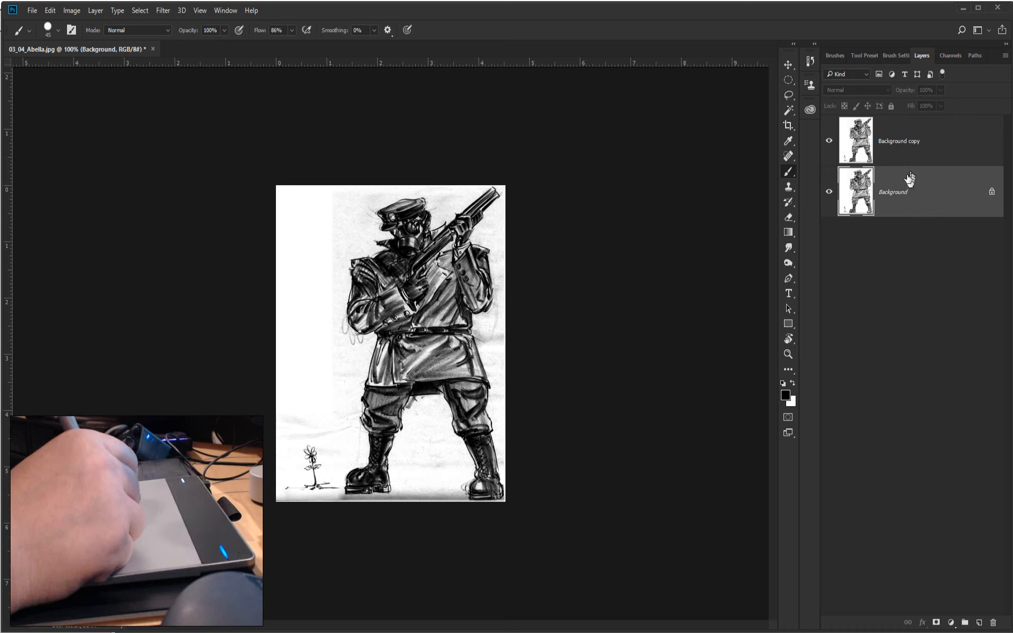
click(898, 141)
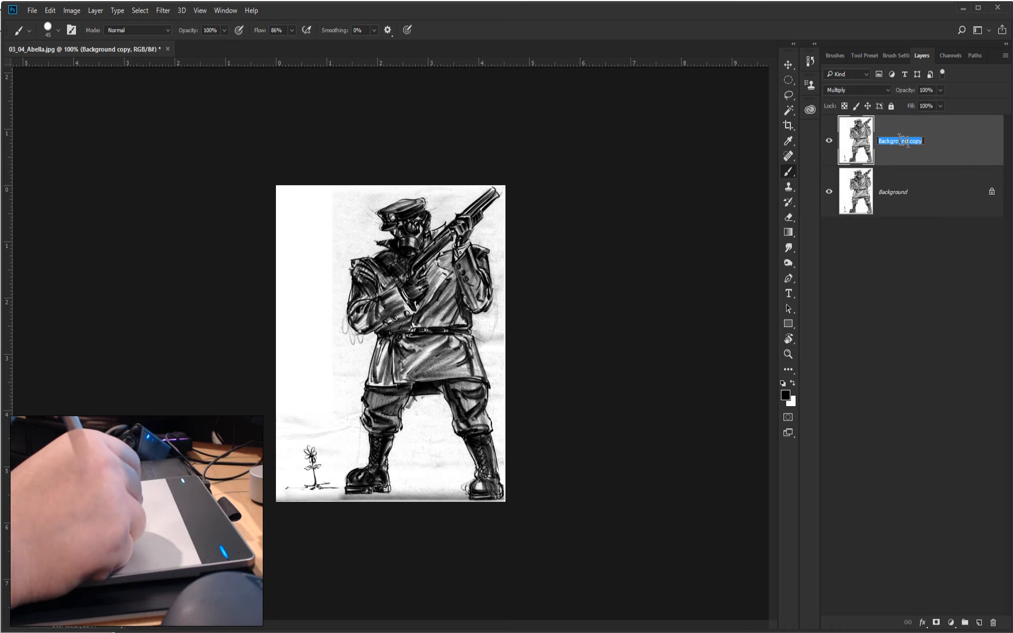
text(Drawing)
key(Return)
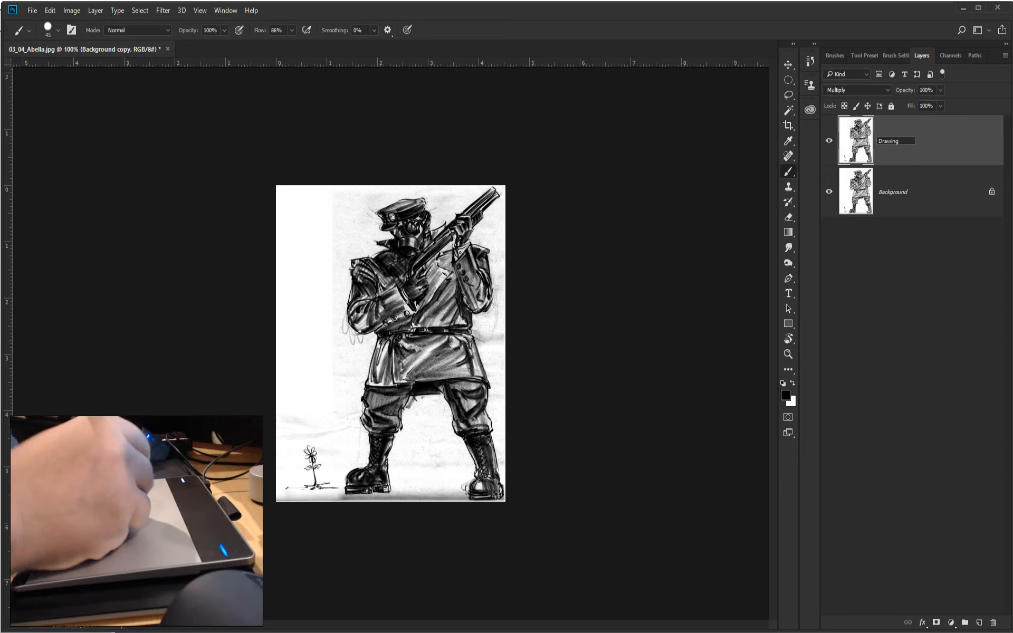
- Convert the Background layer beneath the drawing into a regular layer named Color
click(889, 196)
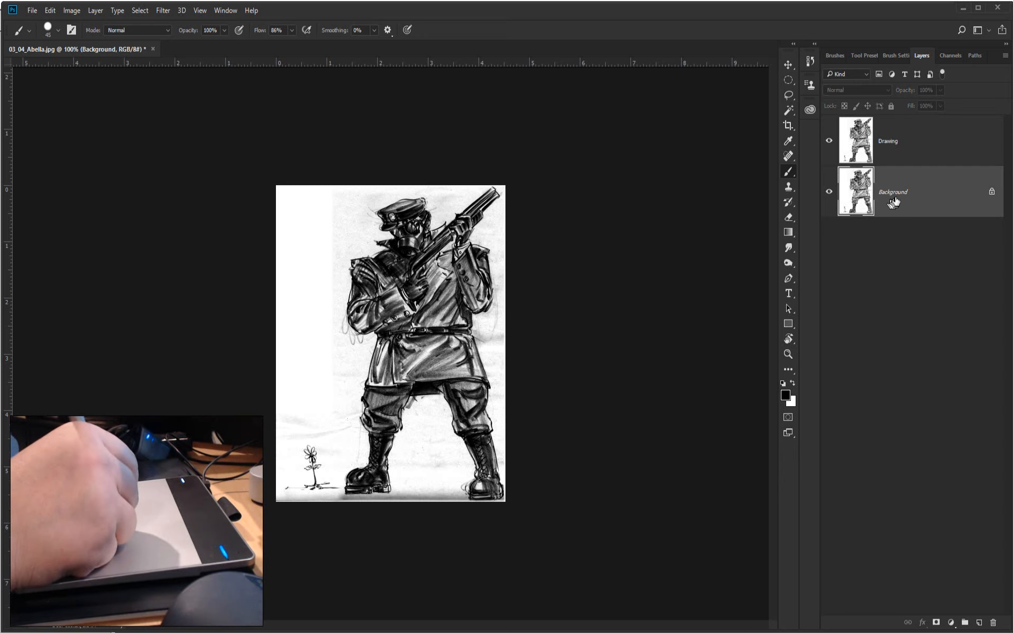
key(ctrl+shift+n)
text(Color)
key(Return)
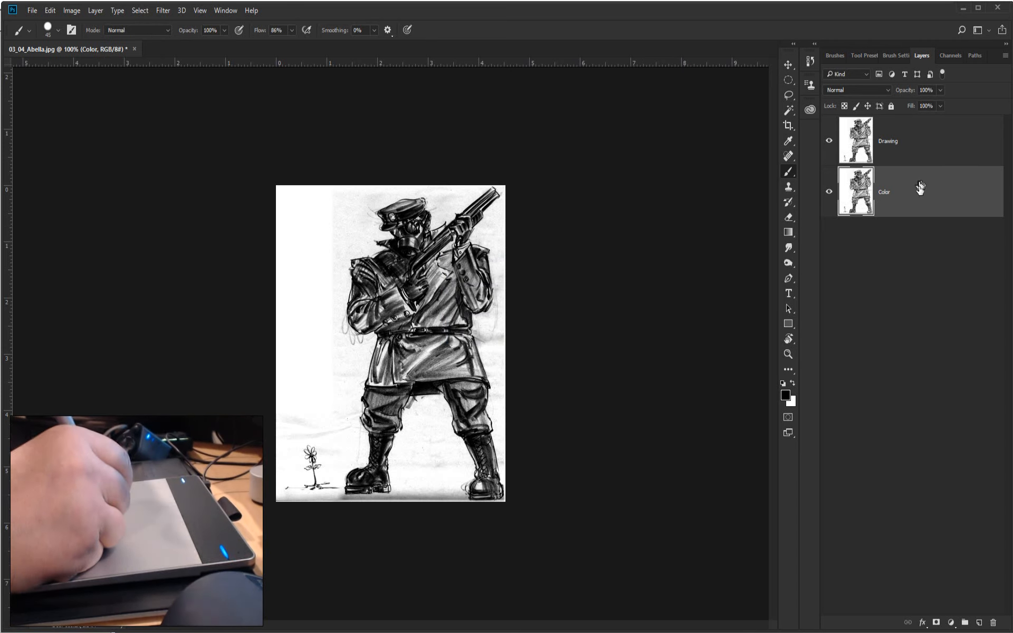
- Display the color controls and swatches and choose a dark blue foreground color for painting the uniform
click(221, 11)
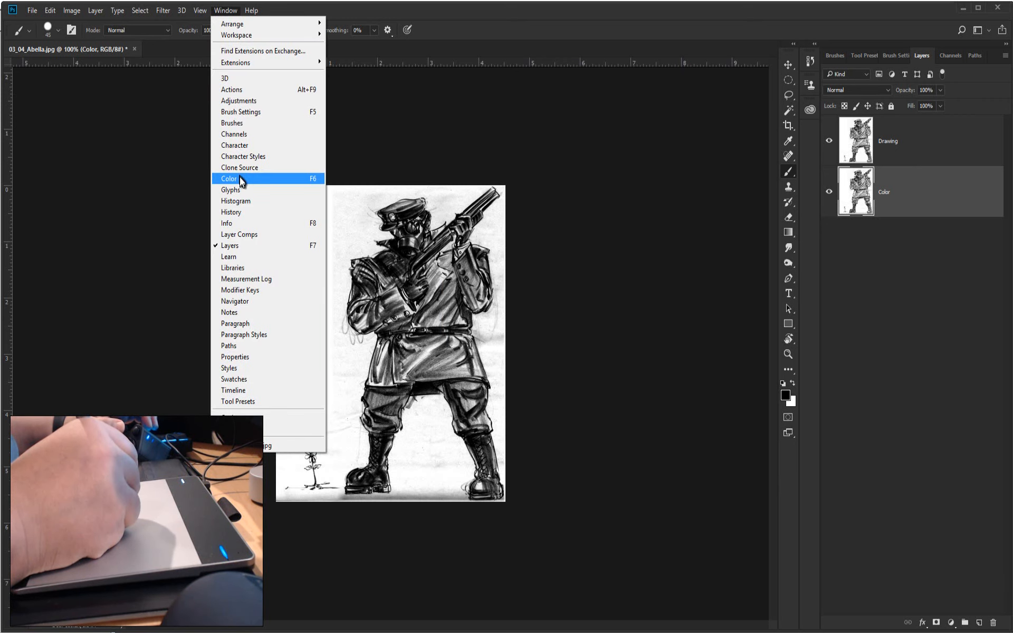
click(240, 179)
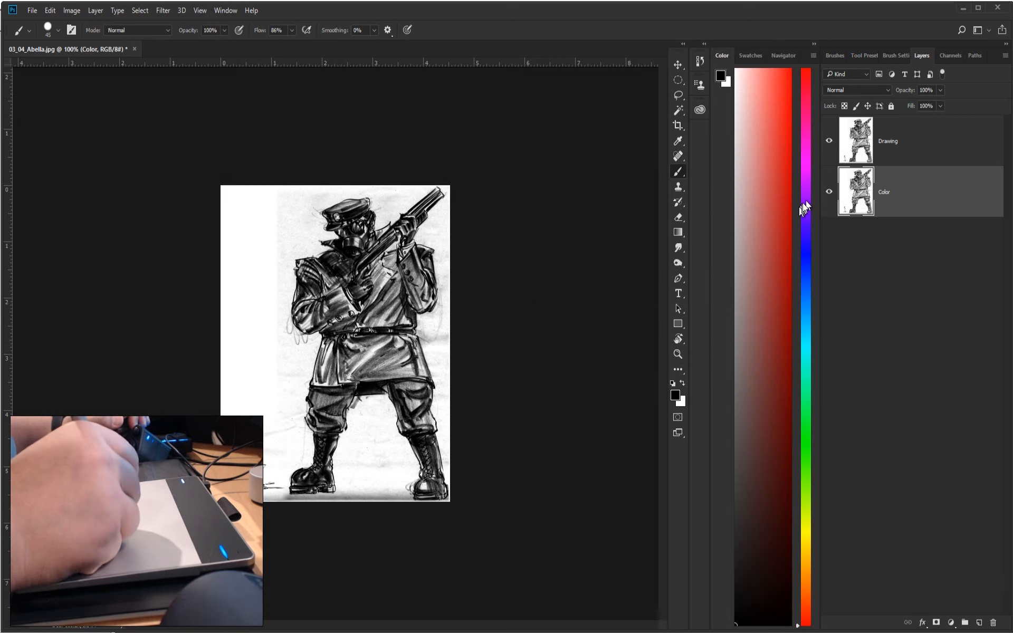
key(ctrl+plus)
key(ctrl+plus)
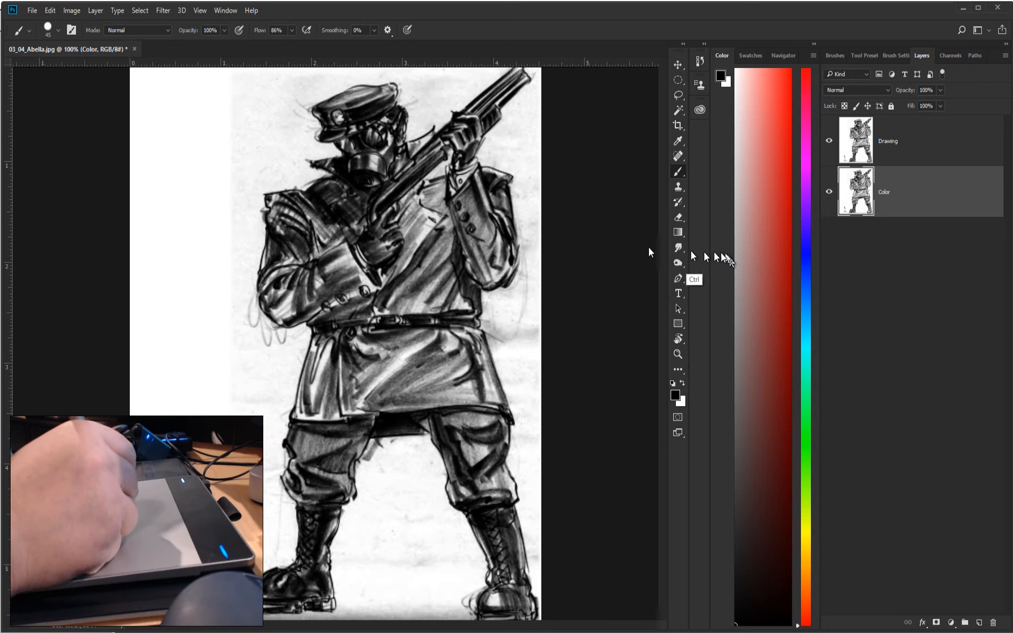
key(ctrl+minus)
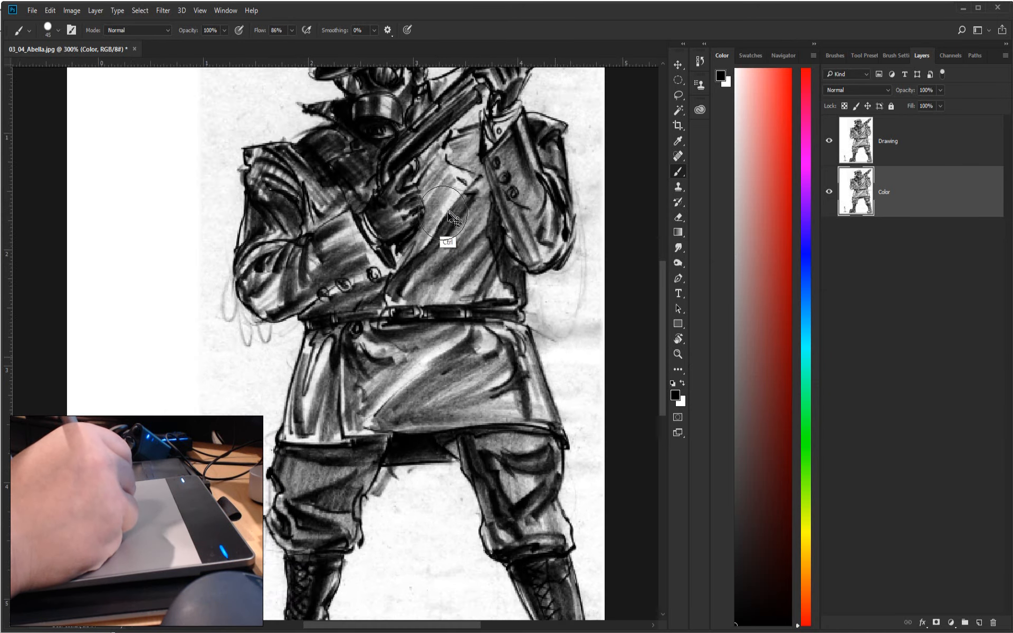
drag(361, 245, 338, 331)
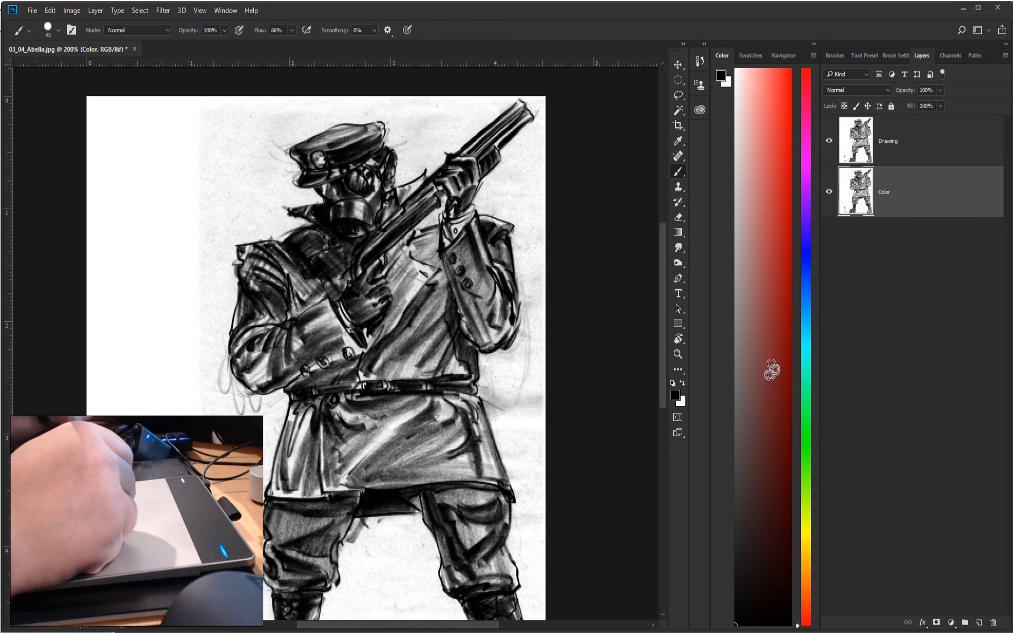
click(806, 256)
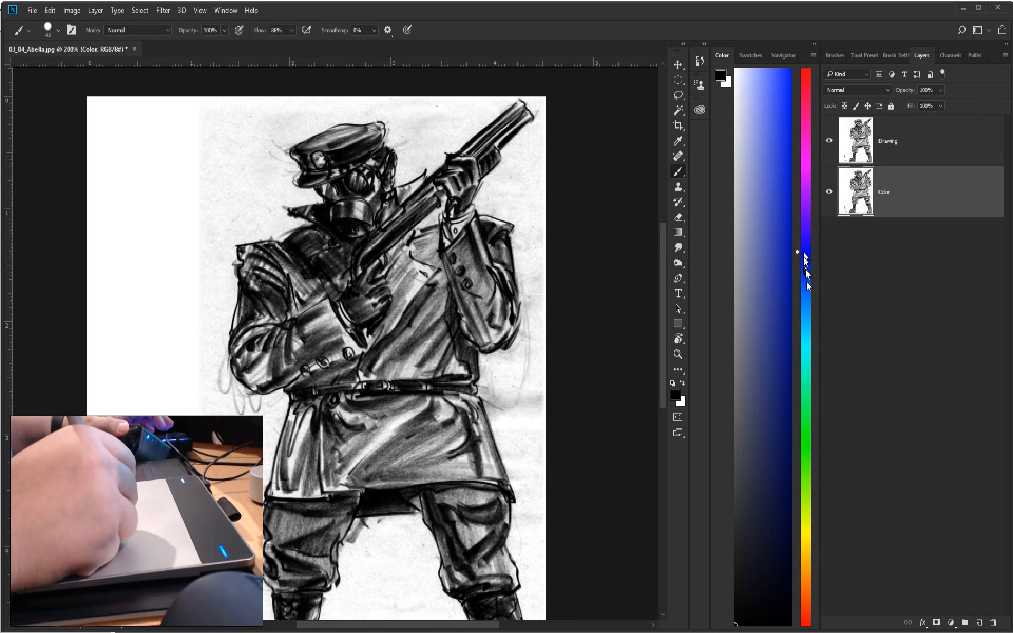
click(749, 55)
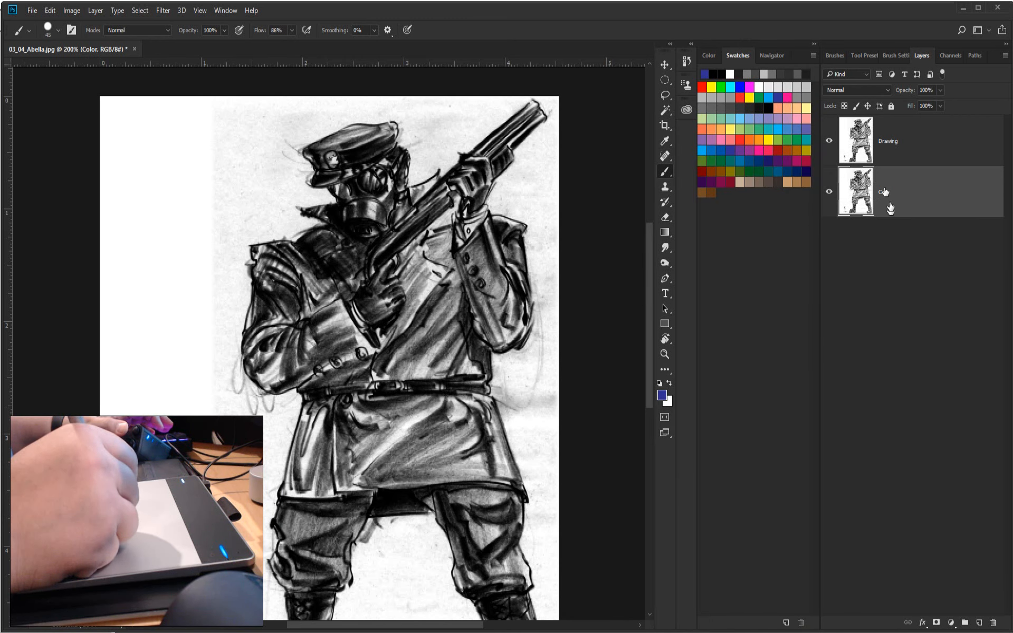
- Brush dark blue loosely over the soldier's hat, mask, coat, sleeves and trousers on the Color layer
mouse_move(363, 149)
mouse_down()
mouse_move(389, 156)
mouse_move(287, 332)
mouse_move(257, 304)
mouse_move(295, 464)
mouse_move(380, 528)
mouse_move(507, 275)
mouse_move(432, 463)
mouse_move(380, 422)
mouse_move(390, 474)
mouse_move(334, 416)
mouse_up()
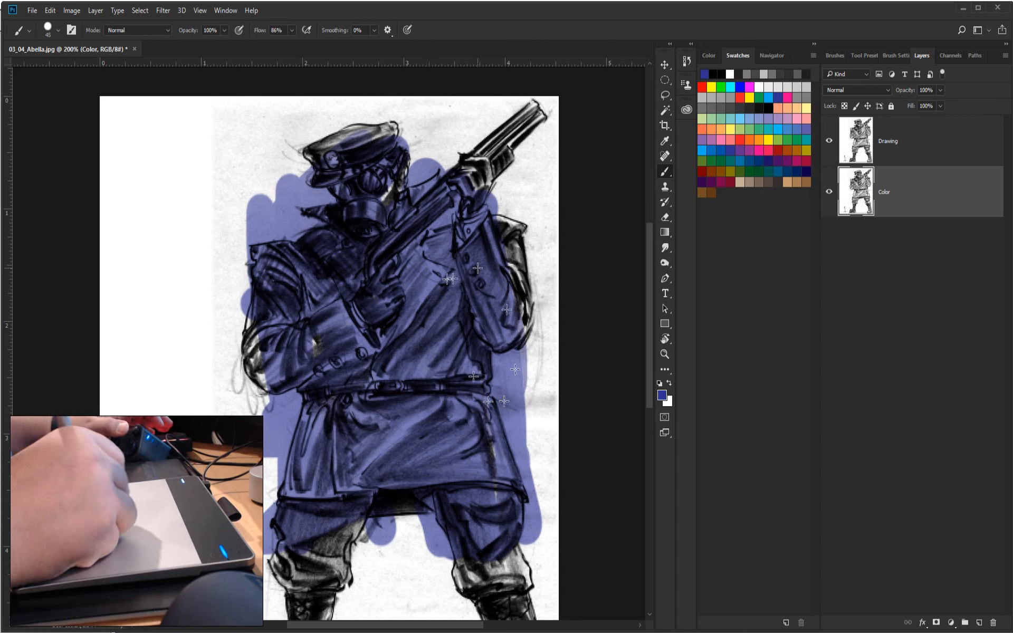
drag(514, 282, 518, 313)
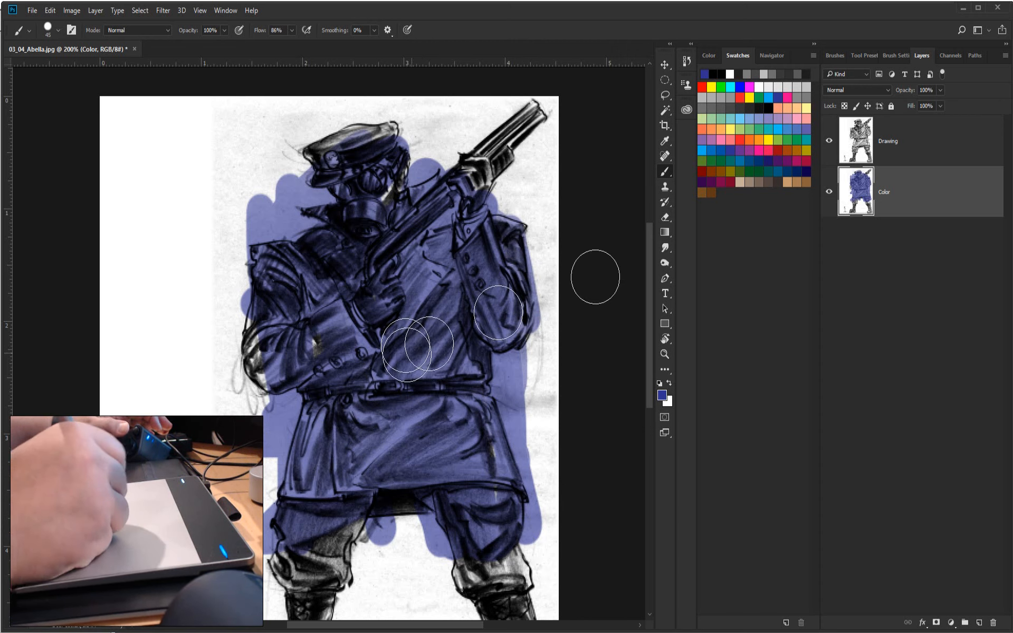
mouse_move(265, 348)
mouse_down()
mouse_move(263, 311)
mouse_move(302, 343)
mouse_up()
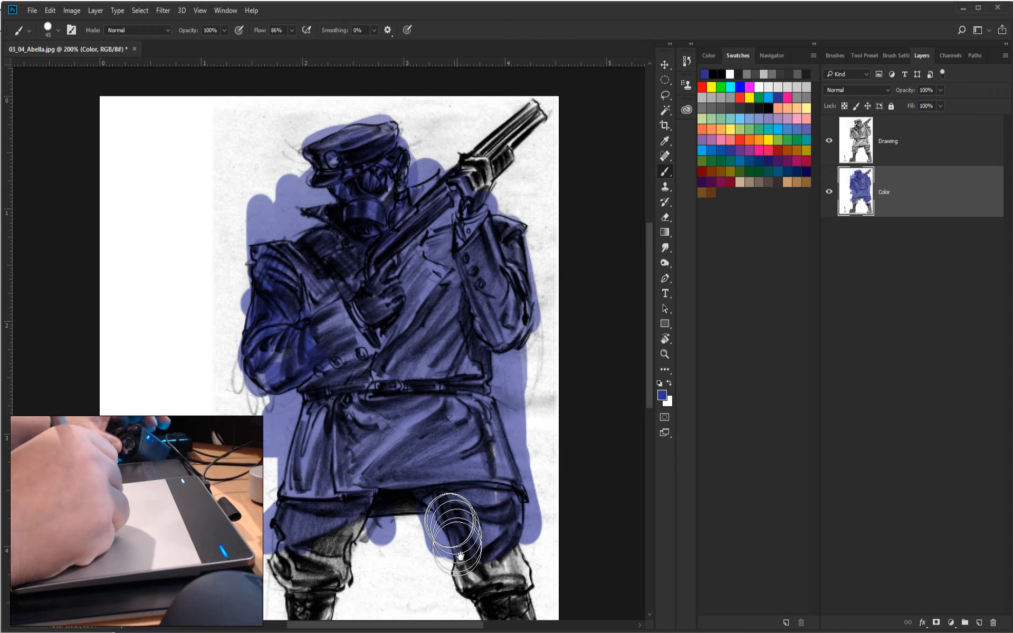
drag(482, 522, 451, 298)
mouse_move(246, 310)
mouse_down()
mouse_move(274, 272)
mouse_move(311, 346)
mouse_up()
mouse_move(437, 261)
mouse_down()
mouse_move(434, 351)
mouse_move(485, 343)
mouse_up()
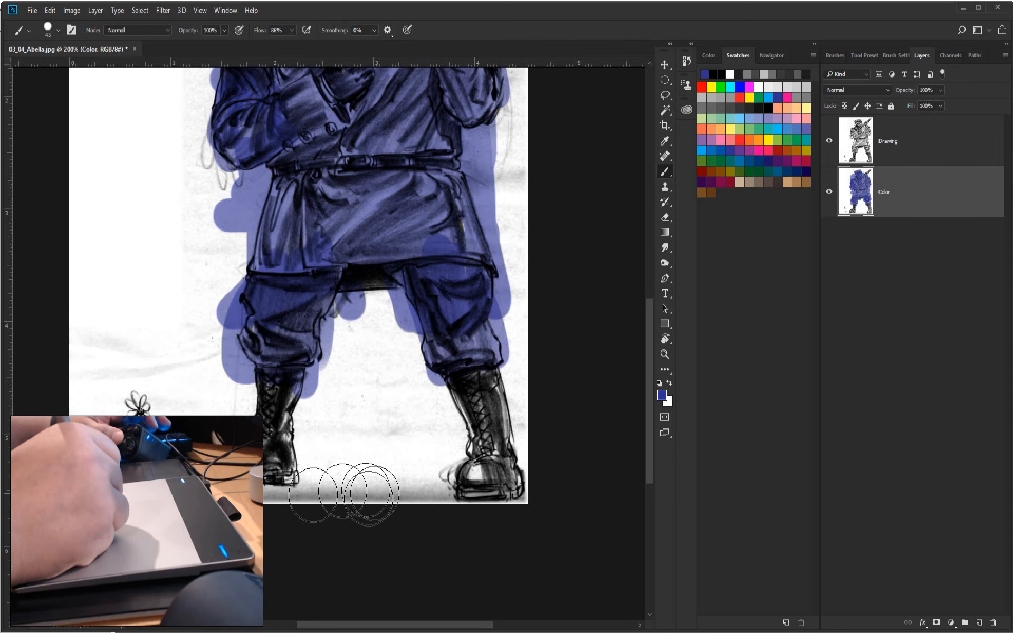
- Switch to white and paint over the blue spill between the legs and along the outer edges of the trousers
key(x)
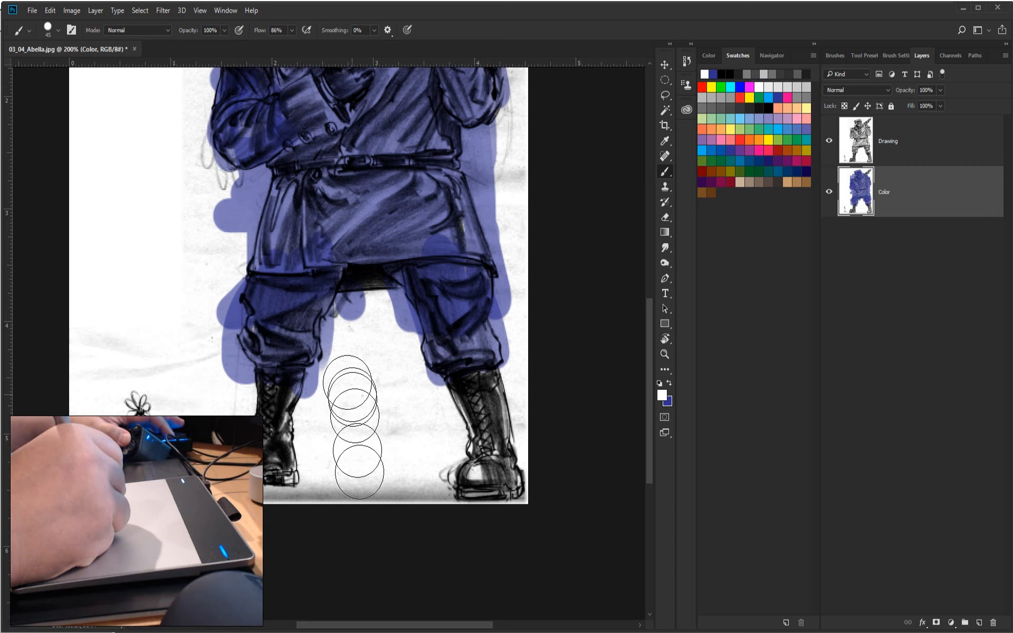
drag(324, 398, 350, 307)
drag(323, 393, 355, 317)
drag(402, 357, 382, 317)
mouse_move(427, 383)
mouse_down()
mouse_move(393, 304)
mouse_move(403, 336)
mouse_up()
mouse_move(521, 313)
mouse_down()
mouse_move(511, 279)
mouse_move(512, 332)
mouse_up()
mouse_move(227, 349)
mouse_down()
mouse_move(215, 300)
mouse_move(226, 323)
mouse_up()
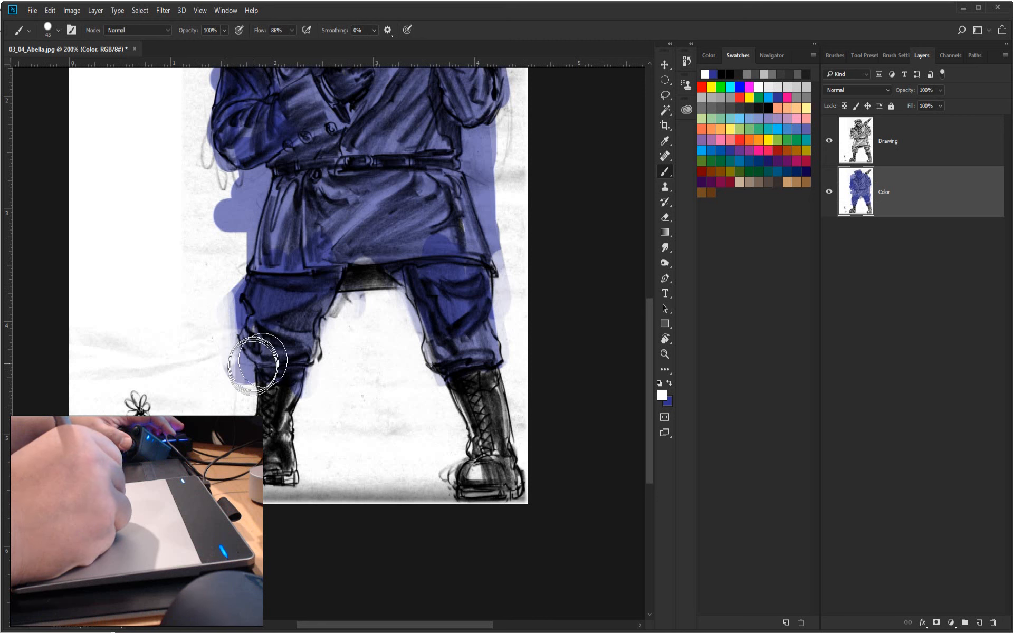
- Turn off the brush's Transfer option and paint white over the spill beside the coat skirt and the trouser leg below it
click(889, 56)
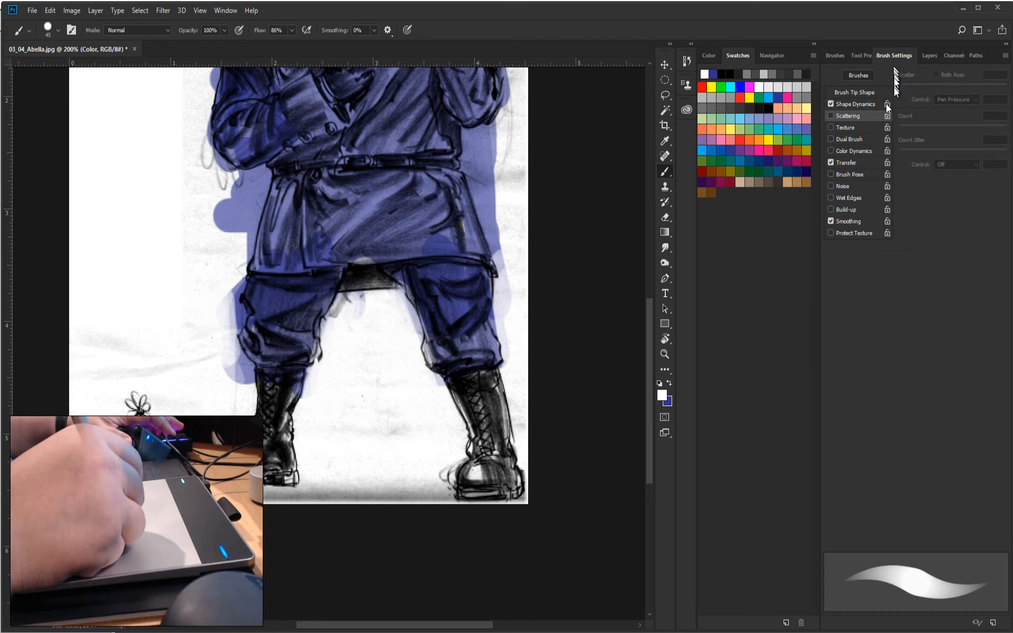
click(831, 163)
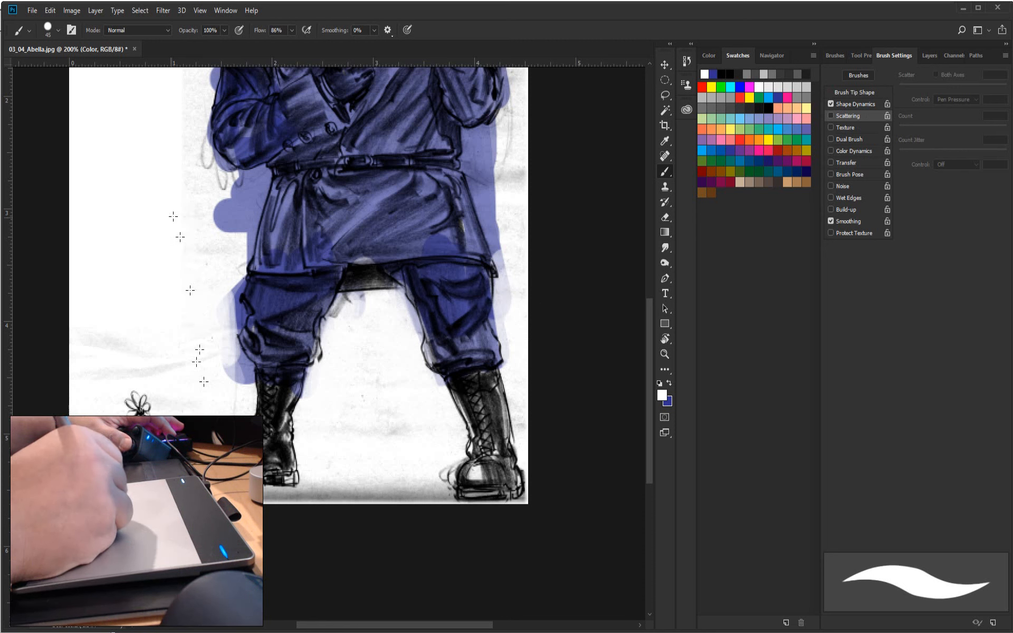
drag(252, 188, 256, 177)
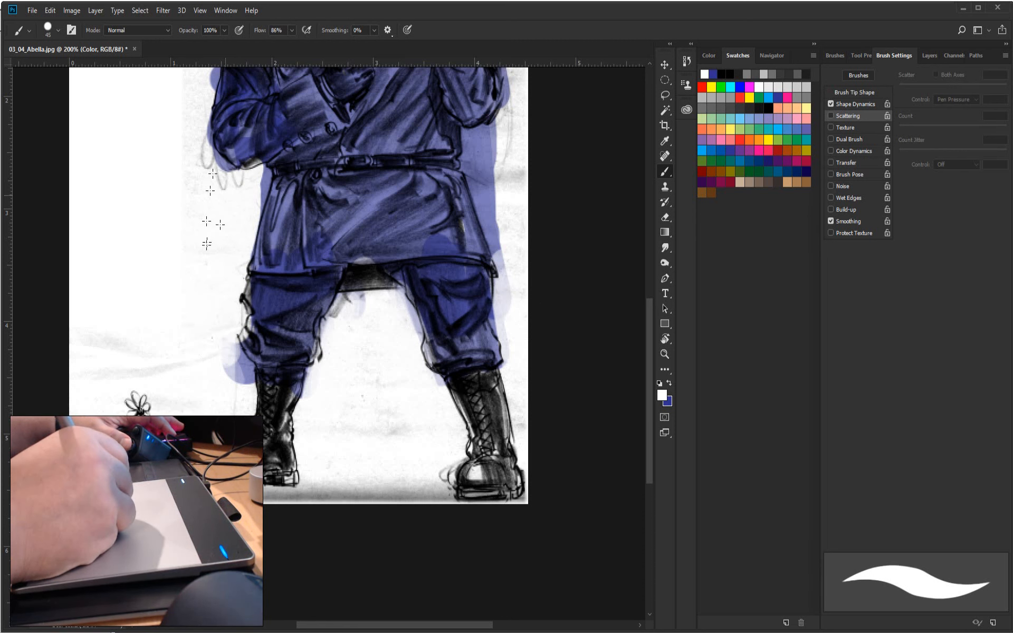
- At 50% brush opacity, deepen the blue on the coat skirt and paint white over the spill around the boot tops and outer trouser legs
key(x)
key(5)
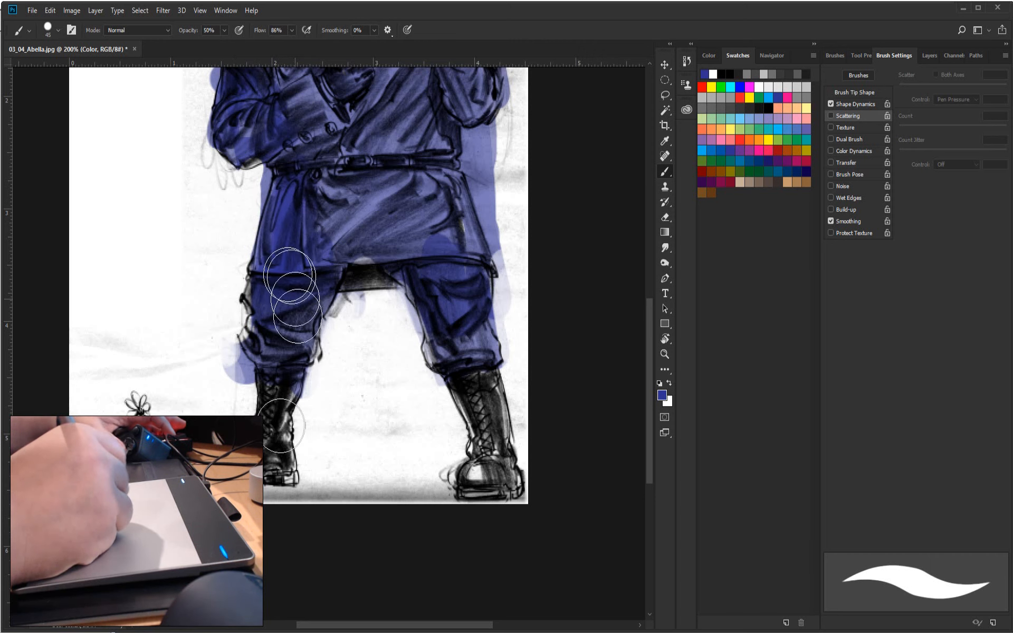
key(x)
mouse_move(225, 379)
mouse_down()
mouse_move(229, 353)
mouse_move(242, 371)
mouse_up()
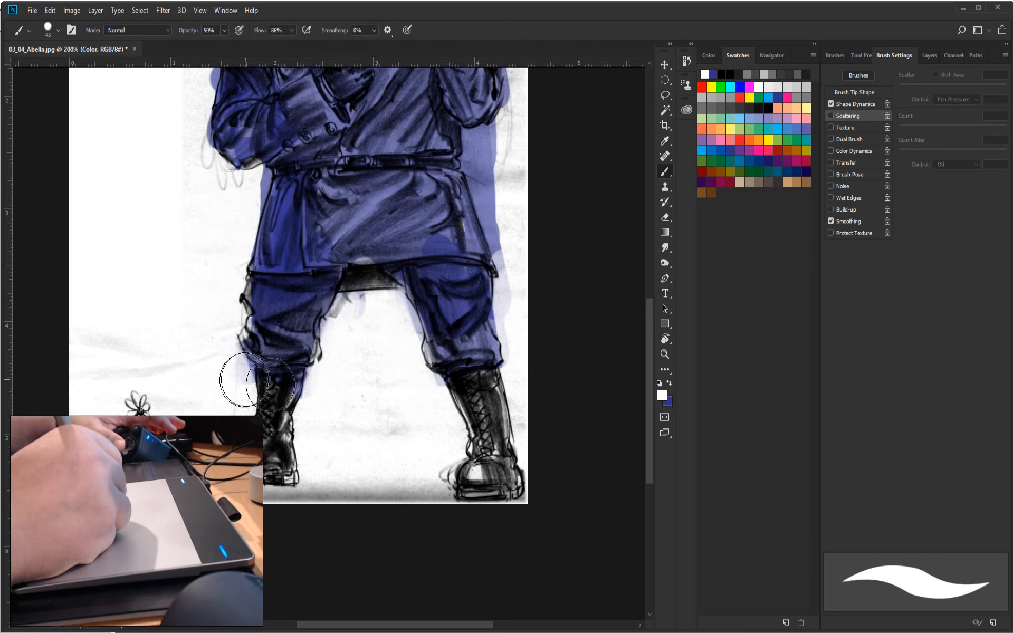
drag(320, 389, 290, 395)
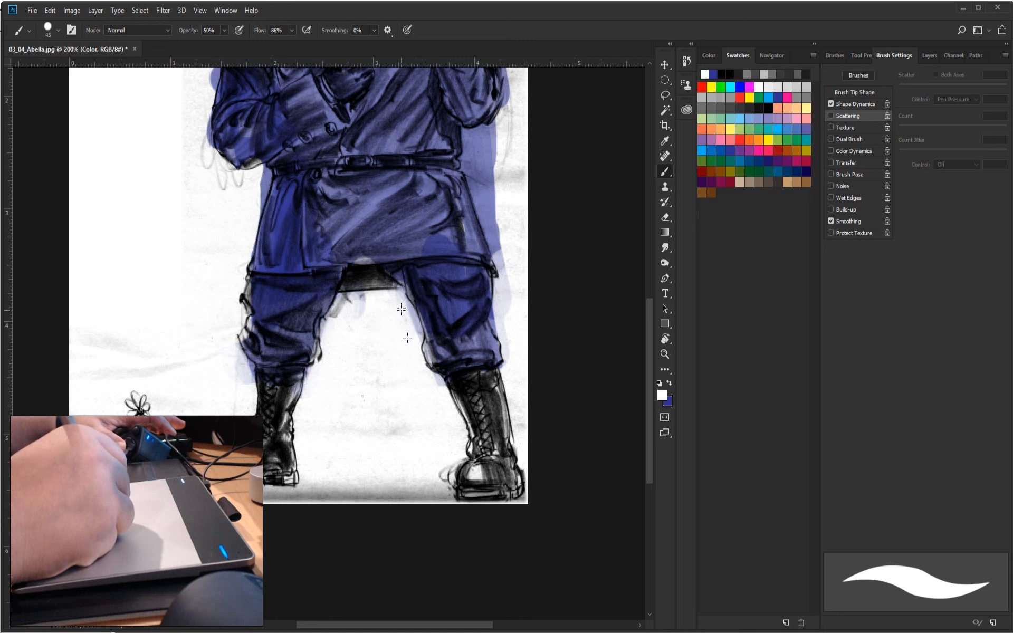
mouse_move(503, 236)
mouse_down()
mouse_move(518, 357)
mouse_move(490, 257)
mouse_move(506, 330)
mouse_up()
drag(492, 265, 511, 340)
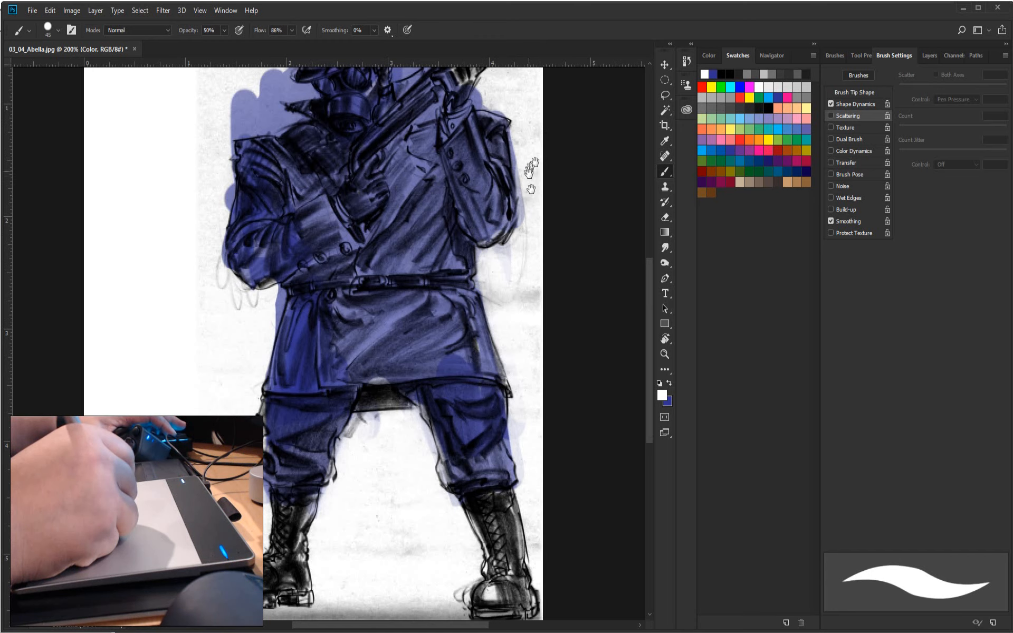
- Paint white over the blue spill beside the coat, in front of the gas mask and above the adjacent shoulder
drag(529, 170, 520, 436)
drag(278, 357, 308, 235)
key(ctrl+plus)
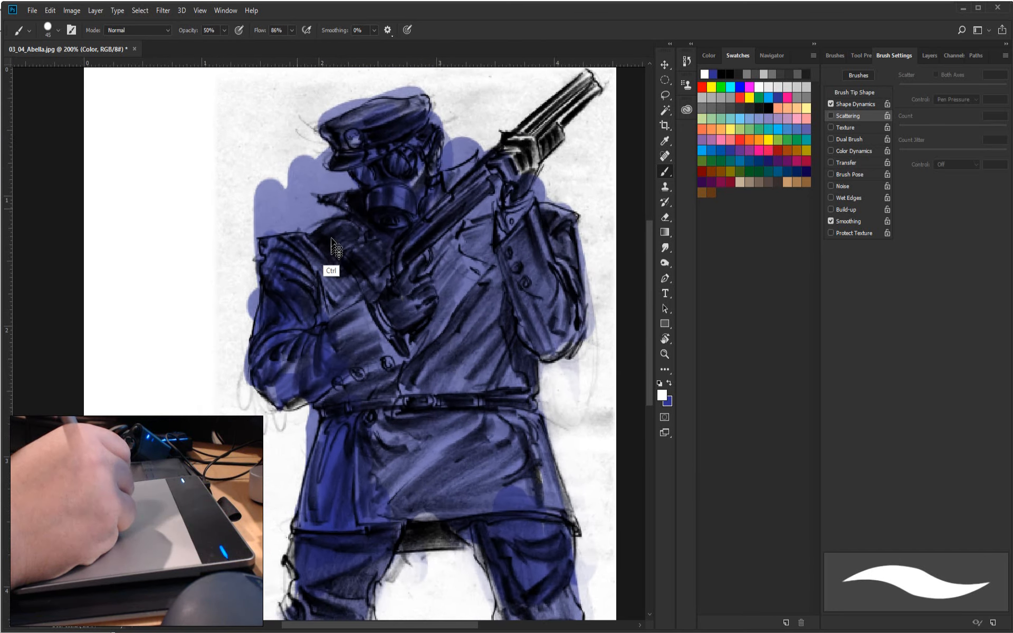
key(ctrl+plus)
mouse_move(352, 237)
mouse_down()
mouse_move(316, 522)
mouse_move(296, 582)
mouse_up()
mouse_move(238, 300)
mouse_down()
mouse_move(244, 343)
mouse_move(232, 322)
mouse_move(240, 362)
mouse_move(255, 361)
mouse_move(254, 288)
mouse_move(257, 326)
mouse_move(307, 332)
mouse_move(245, 348)
mouse_move(276, 355)
mouse_up()
alt+click(181, 323)
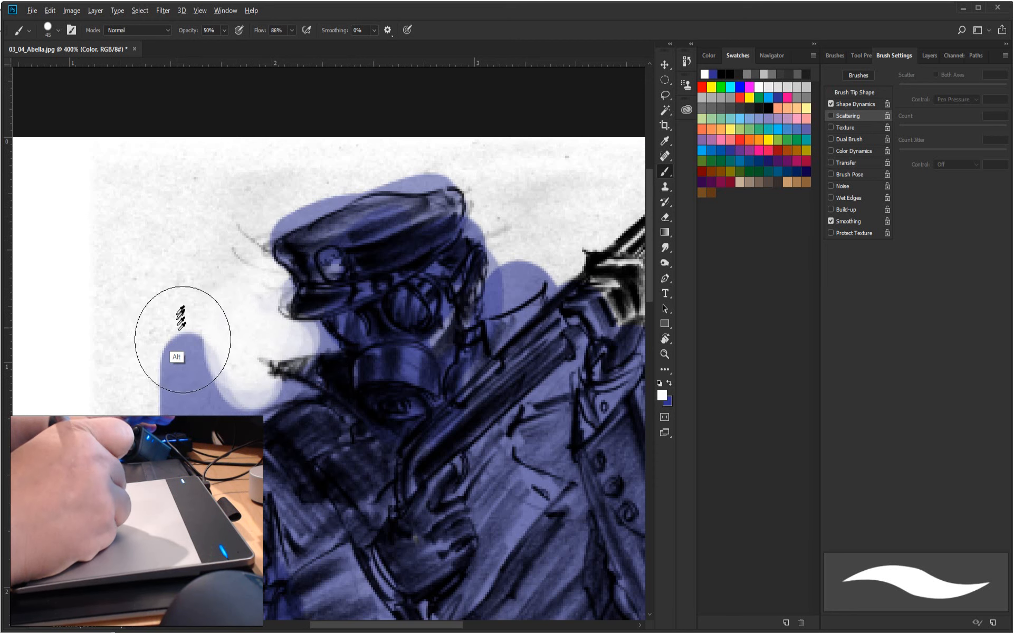
alt+click(176, 325)
mouse_move(183, 296)
mouse_down()
mouse_move(232, 332)
mouse_move(188, 157)
mouse_move(174, 193)
mouse_move(151, 205)
mouse_up()
mouse_move(111, 246)
mouse_down()
mouse_move(93, 276)
mouse_move(132, 252)
mouse_move(95, 272)
mouse_move(124, 256)
mouse_up()
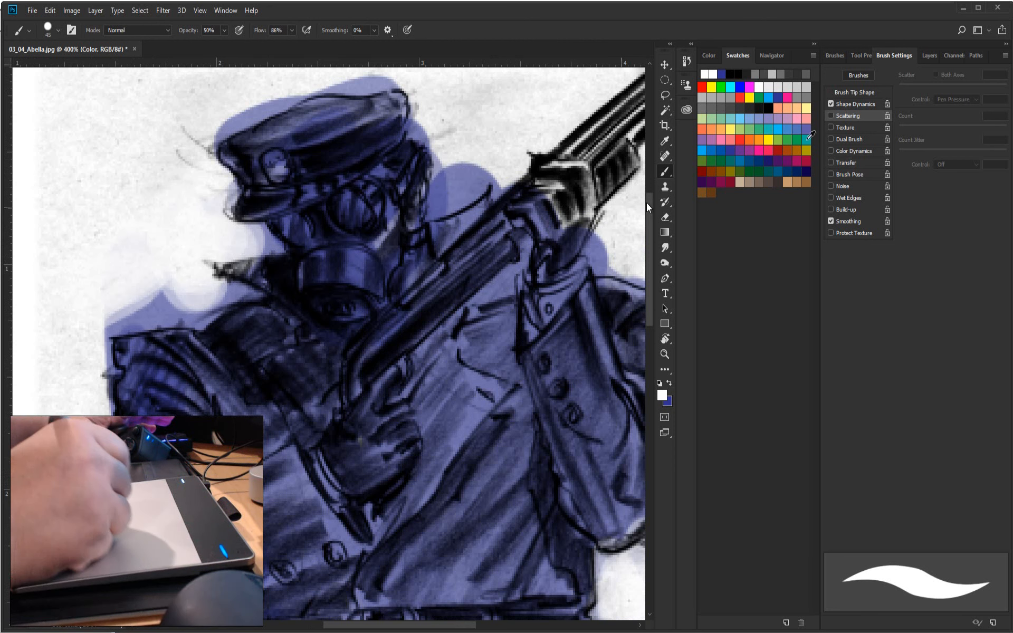
- Show the brush's Shape Dynamics settings and paint white over the spill above the shoulder, around the collar and behind the neck
click(858, 106)
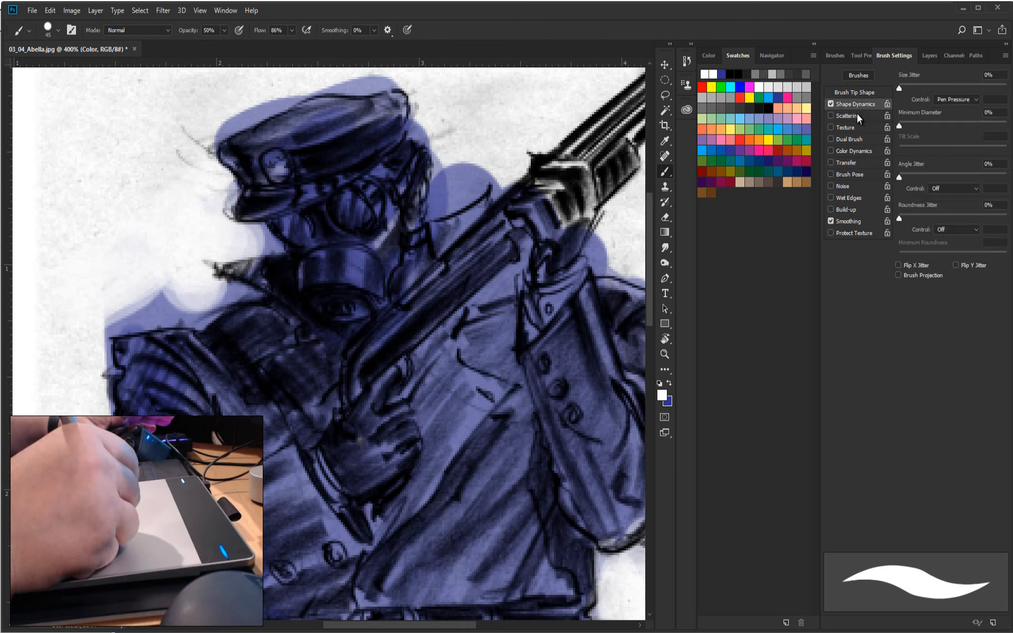
mouse_move(142, 280)
mouse_down()
mouse_move(94, 294)
mouse_move(167, 271)
mouse_move(176, 306)
mouse_move(67, 303)
mouse_up()
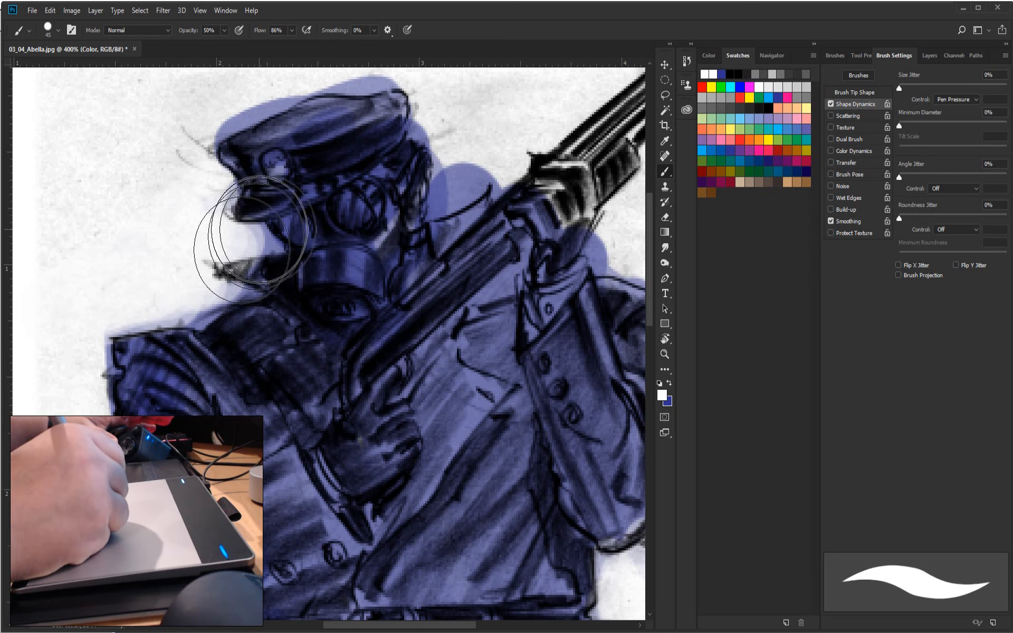
mouse_move(478, 168)
mouse_down()
mouse_move(463, 151)
mouse_move(462, 169)
mouse_up()
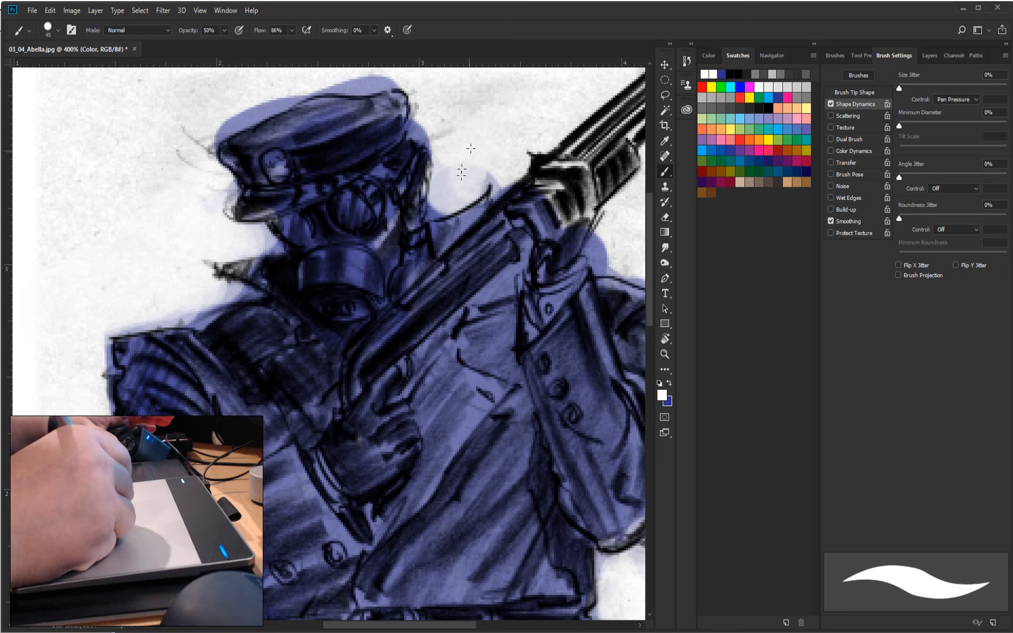
- With the brush size reduced to 20, paint white over the spill behind the neck, below the raised hand and along the outer sleeve
key(bracketleft)
key(bracketleft)
key(bracketleft)
key(bracketleft)
key(bracketleft)
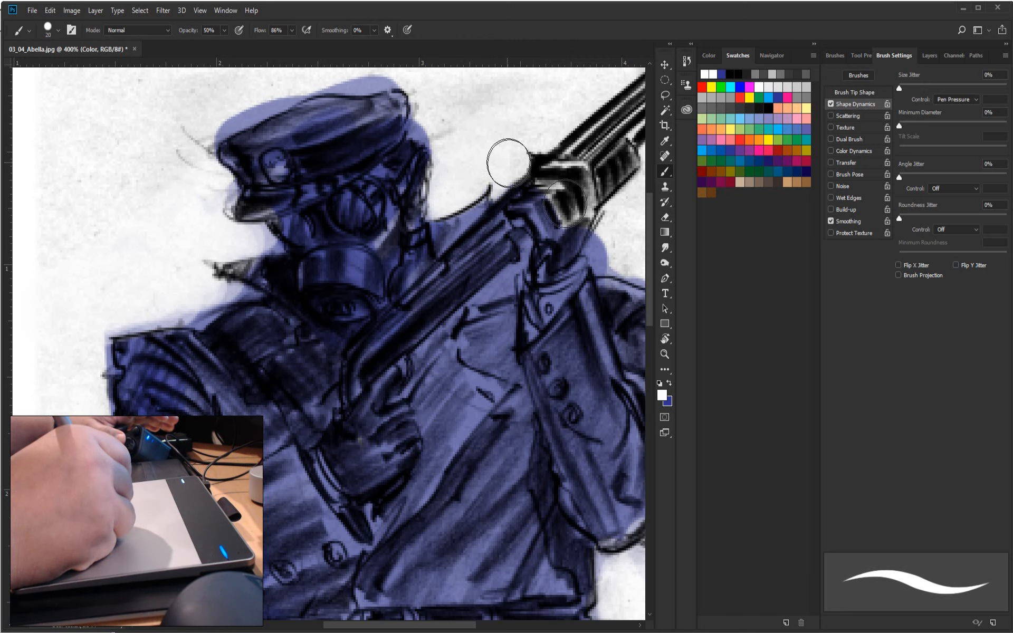
drag(594, 255, 596, 259)
drag(563, 347, 322, 376)
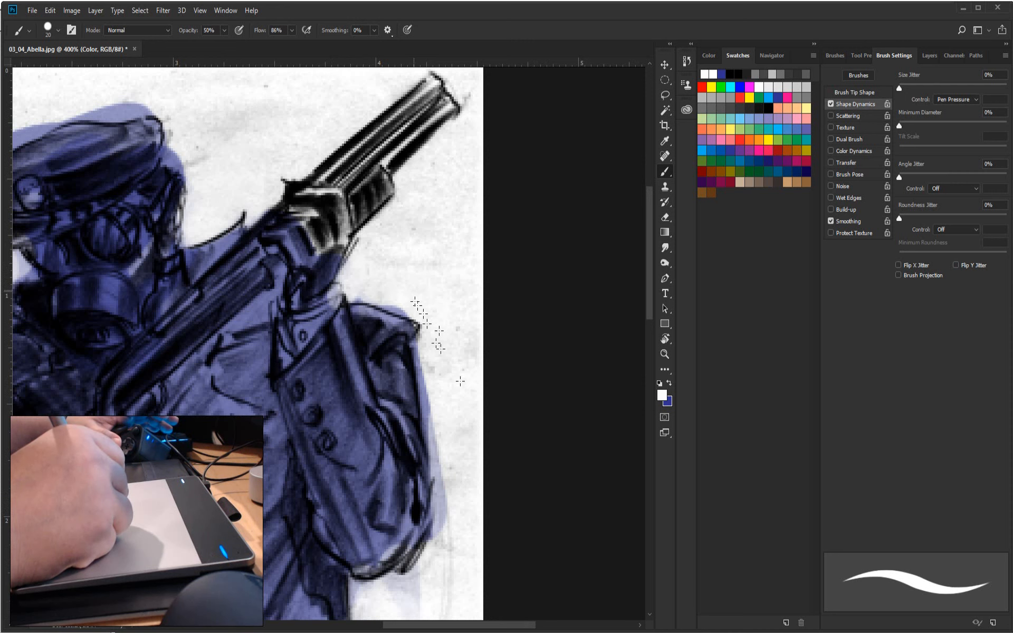
drag(438, 422, 446, 496)
mouse_move(483, 549)
mouse_down()
mouse_move(563, 545)
mouse_move(592, 531)
mouse_up()
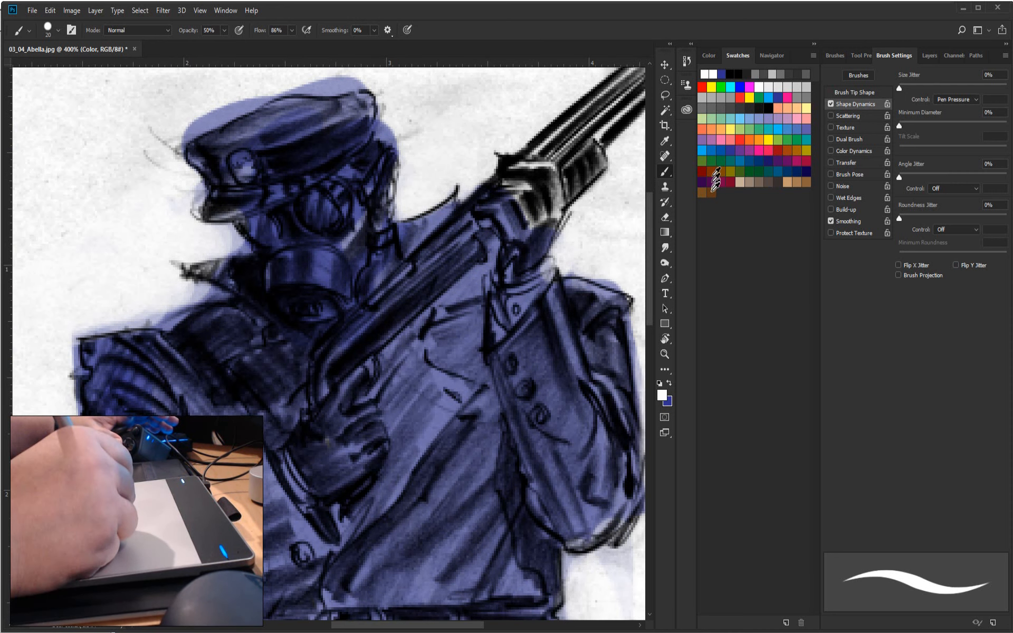
- Paint the rifle's stock and barrel brown on the Color layer
drag(373, 316, 474, 233)
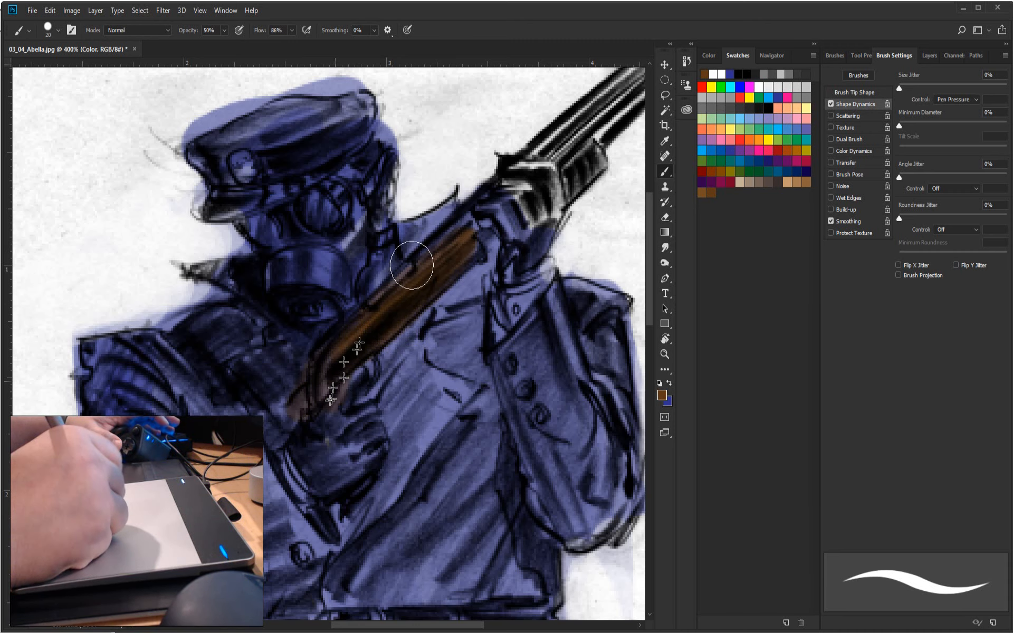
drag(527, 317, 347, 543)
mouse_move(365, 390)
mouse_down()
mouse_move(483, 286)
mouse_move(414, 369)
mouse_move(472, 326)
mouse_move(372, 379)
mouse_move(477, 288)
mouse_move(429, 371)
mouse_up()
mouse_move(192, 592)
mouse_down()
mouse_move(396, 455)
mouse_move(384, 459)
mouse_up()
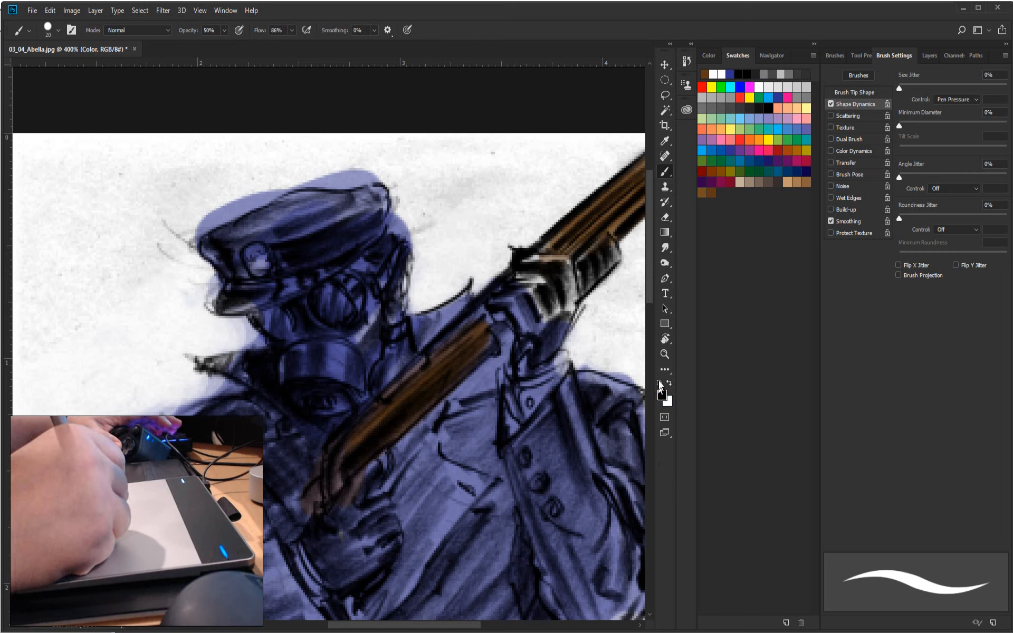
- Paint white over the blue spill around the cap, and color the gas mask red
drag(250, 172, 139, 234)
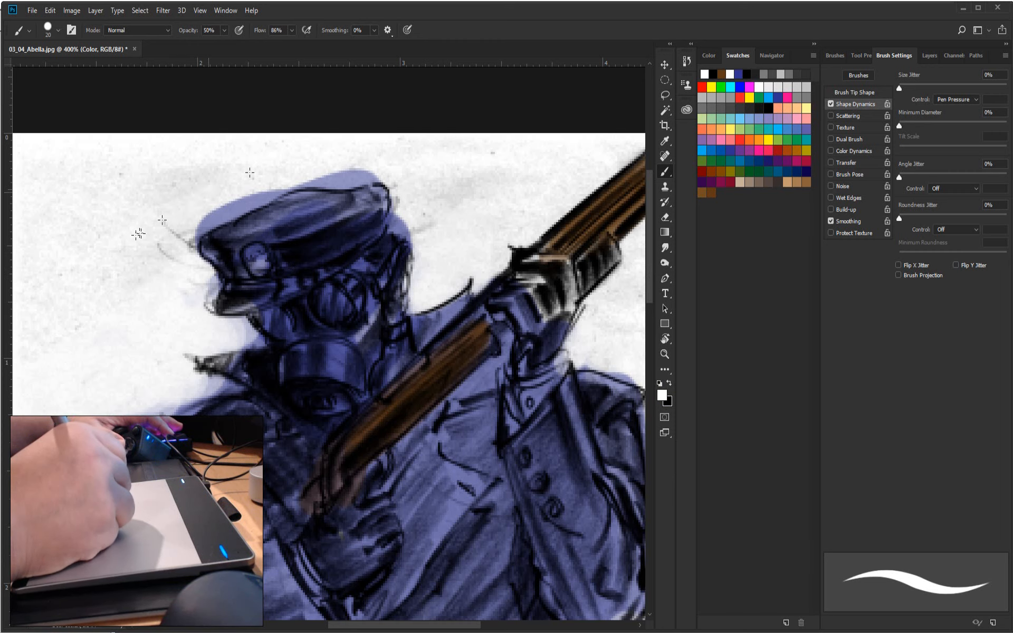
mouse_move(281, 174)
mouse_down()
mouse_move(171, 232)
mouse_move(185, 227)
mouse_up()
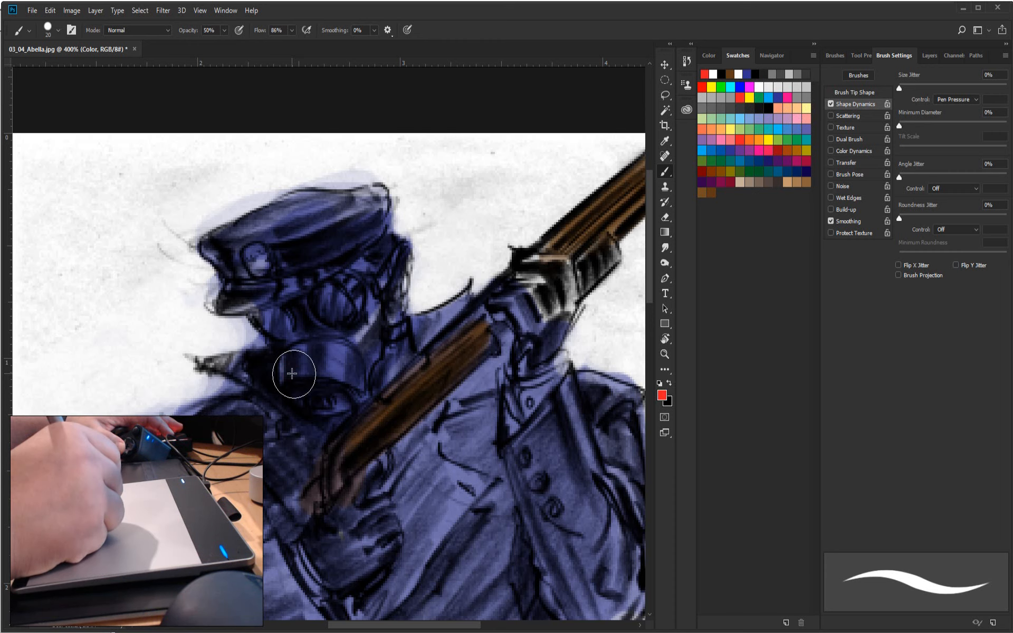
mouse_move(312, 315)
mouse_down()
mouse_move(339, 285)
mouse_move(349, 293)
mouse_move(313, 338)
mouse_up()
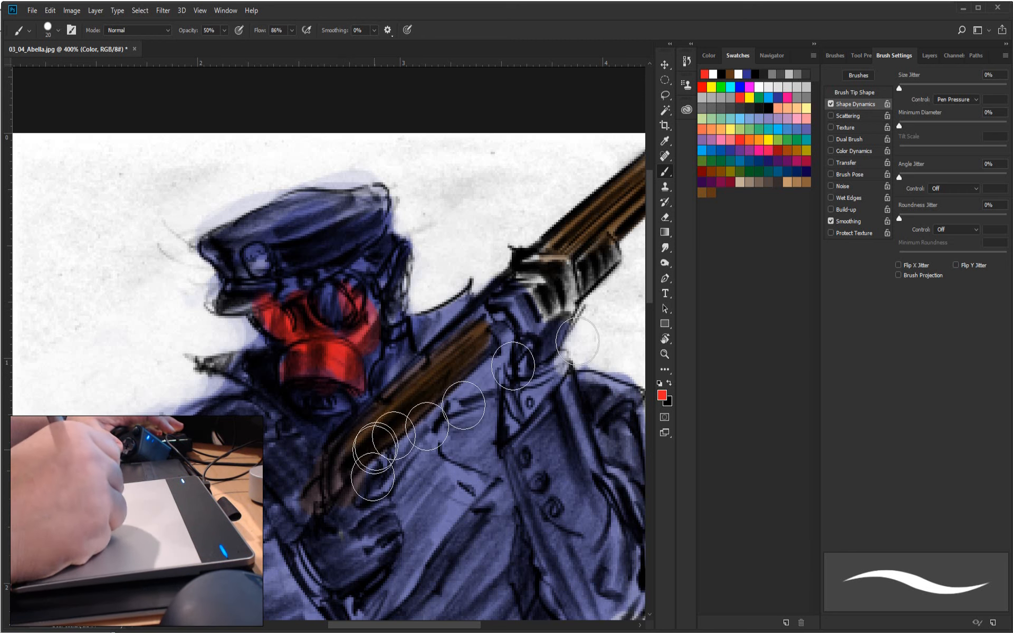
scroll(385, 533, up, 3)
scroll(391, 534, down, 5)
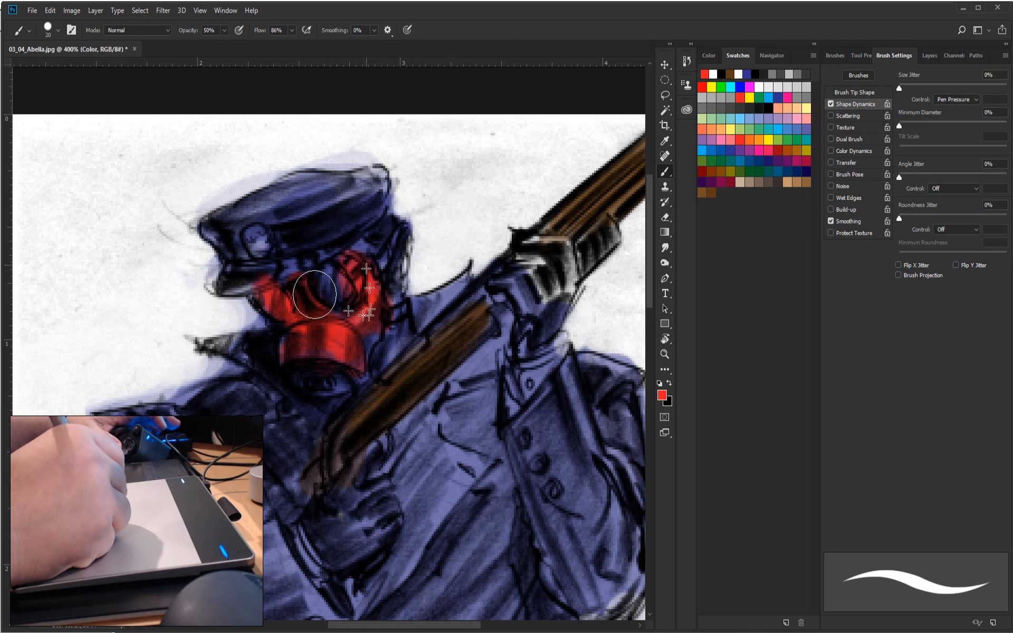
mouse_move(369, 597)
mouse_down()
mouse_move(421, 140)
mouse_move(311, 21)
mouse_up()
drag(424, 273, 375, 187)
mouse_move(258, 497)
mouse_down()
mouse_move(432, 471)
mouse_move(511, 518)
mouse_move(509, 528)
mouse_up()
scroll(507, 478, up, 1)
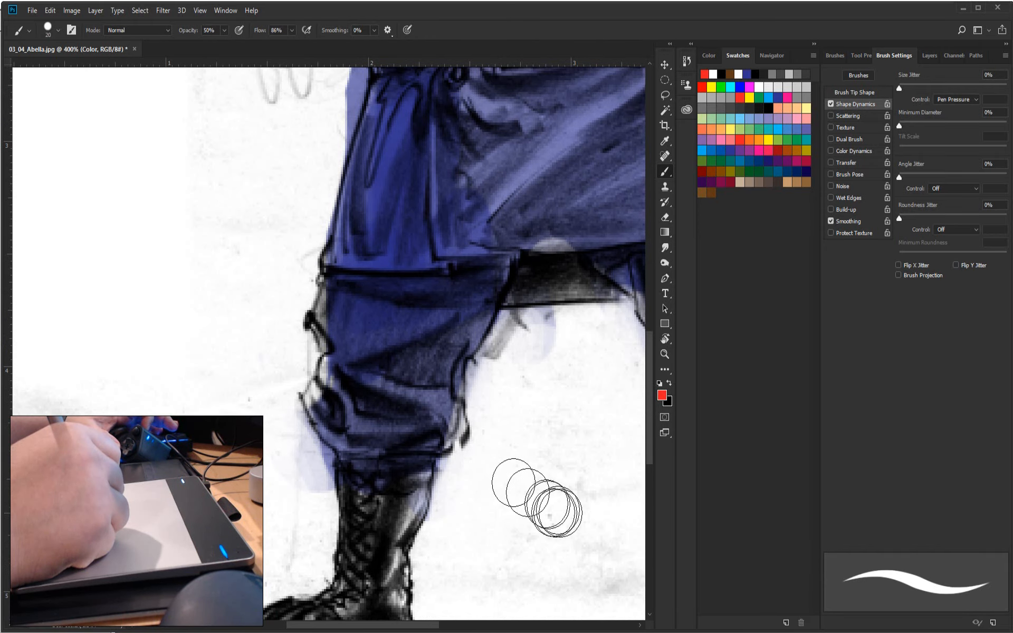
scroll(486, 482, up, 2)
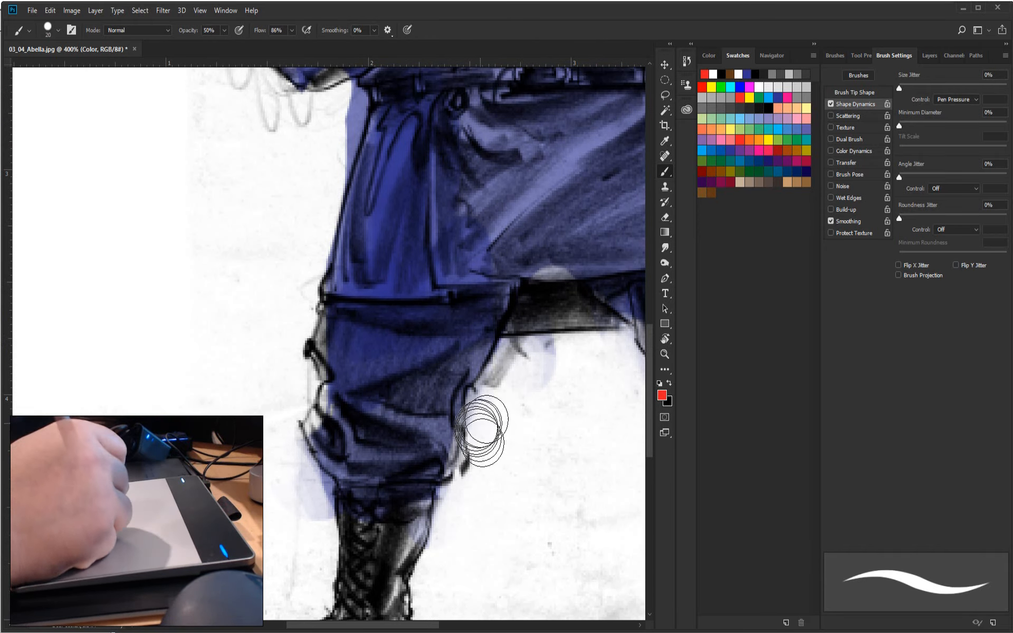
scroll(516, 426, down, 1)
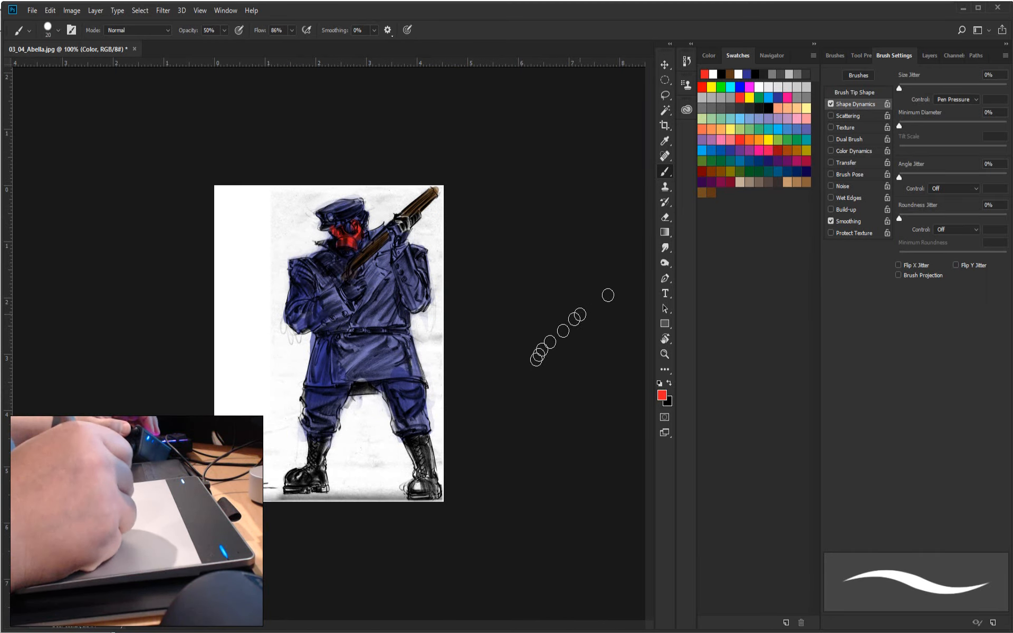
- Set dark purple as foreground and light blue as background, and fill the Color layer with a linear gradient from above the soldier downward
click(665, 233)
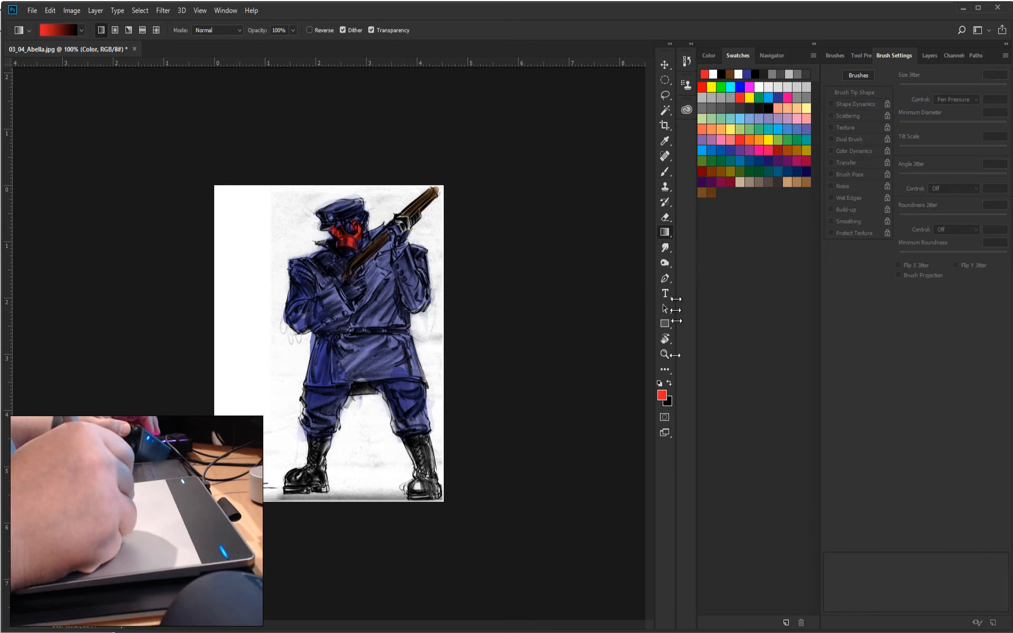
click(670, 383)
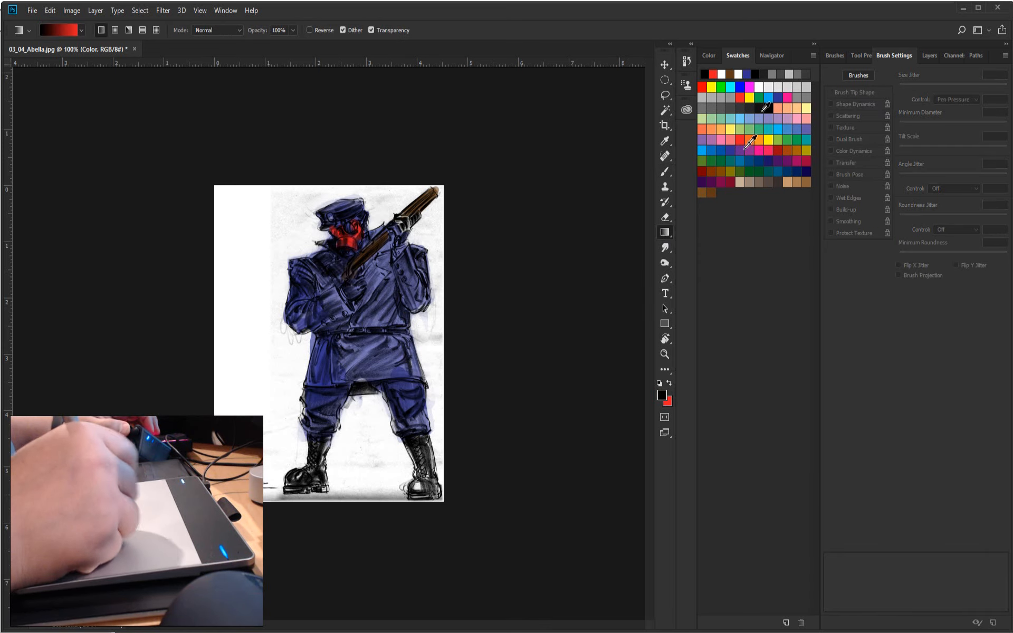
click(712, 180)
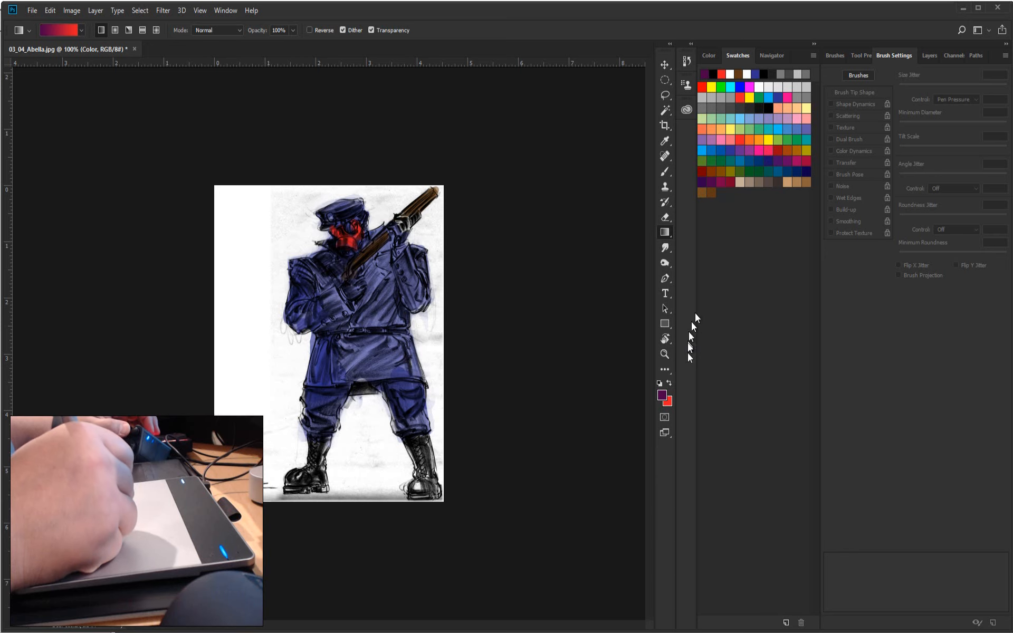
click(669, 384)
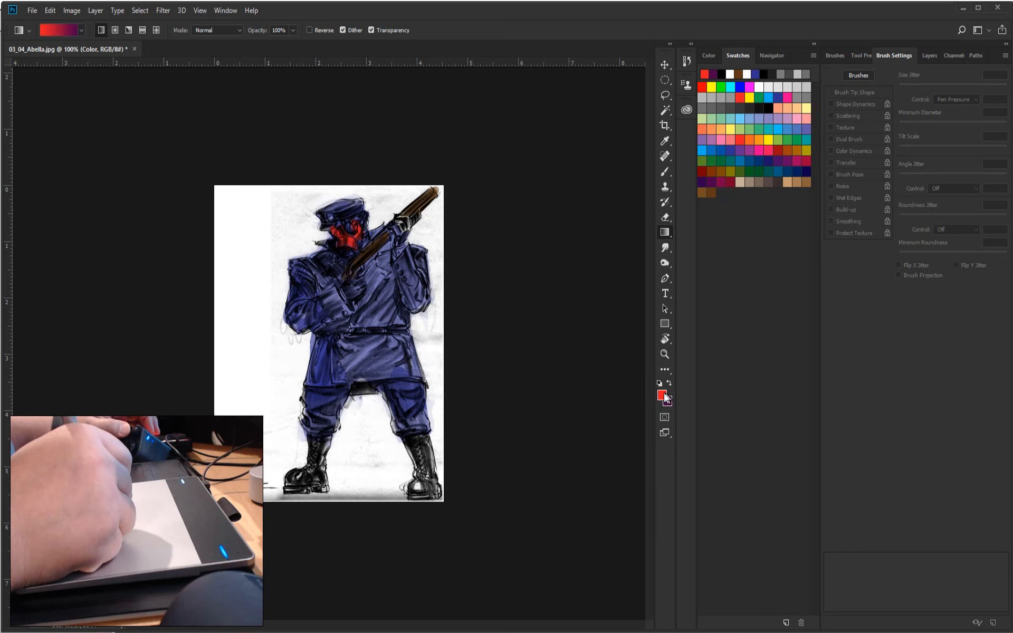
key(i)
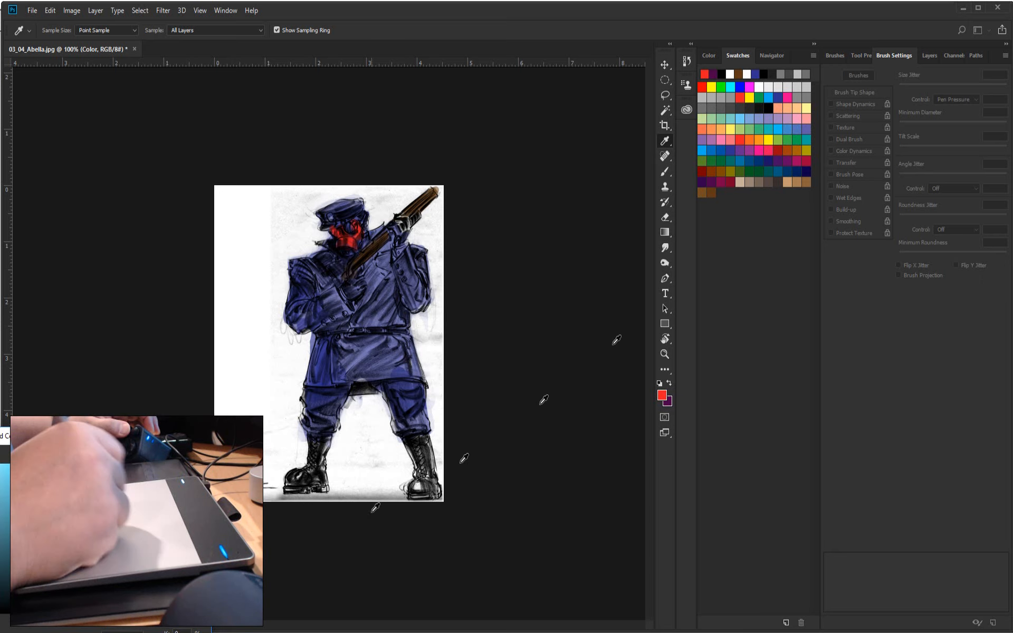
click(181, 456)
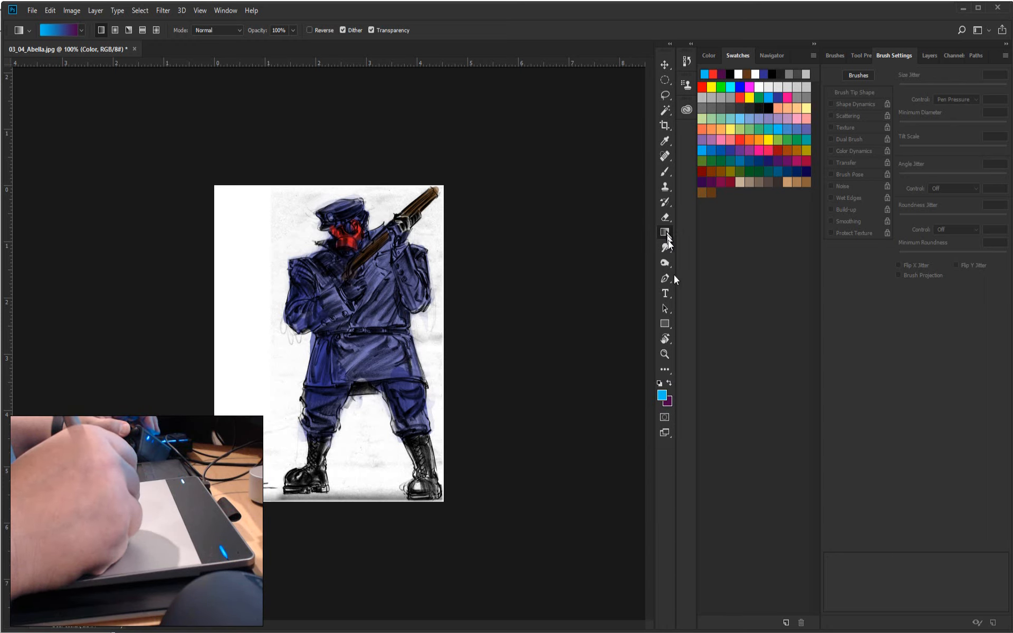
click(669, 384)
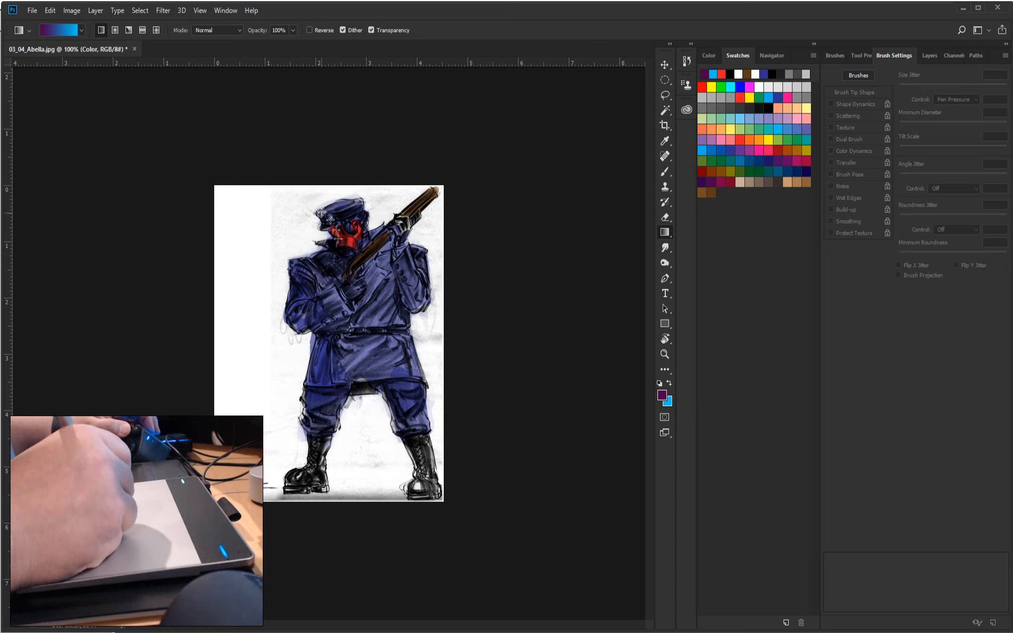
click(929, 57)
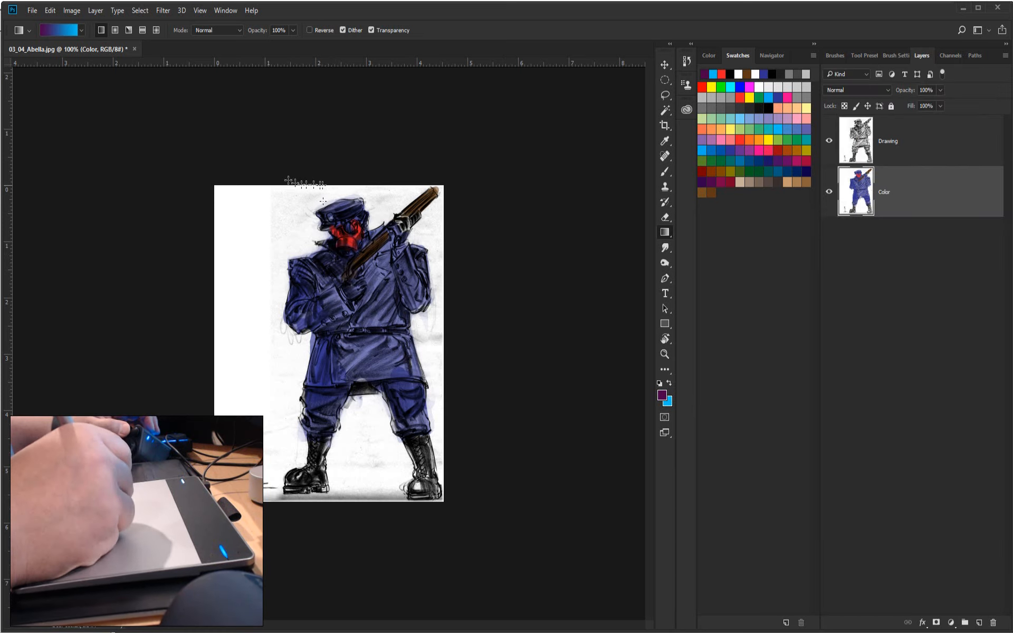
drag(302, 198, 388, 607)
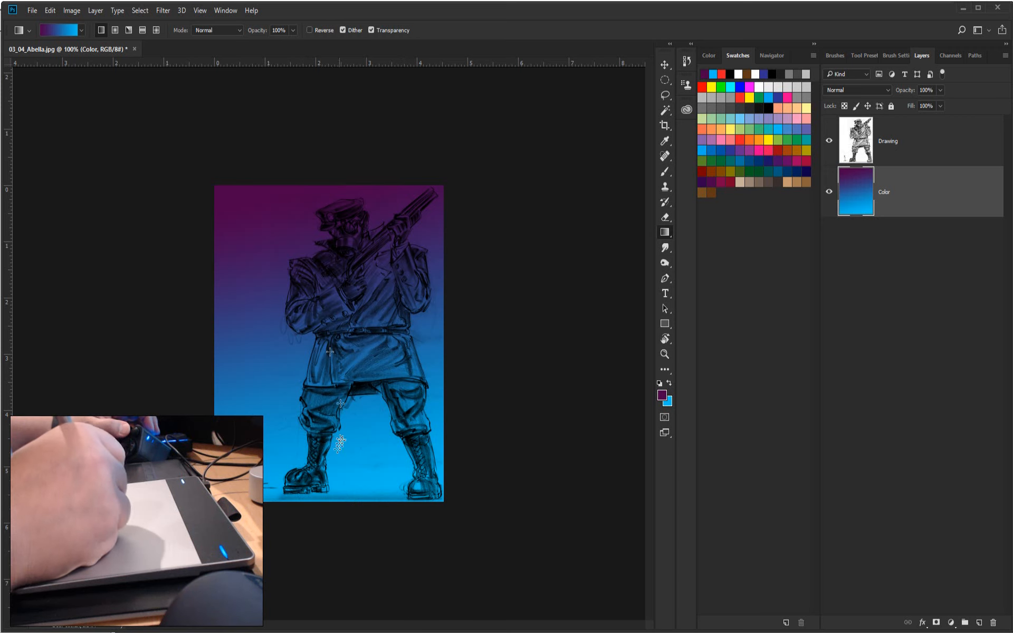
- Redraw the purple and light blue gradient in several directions, ending with a straight vertical fade from purple above to blue below
drag(339, 443, 272, 206)
drag(270, 395, 391, 159)
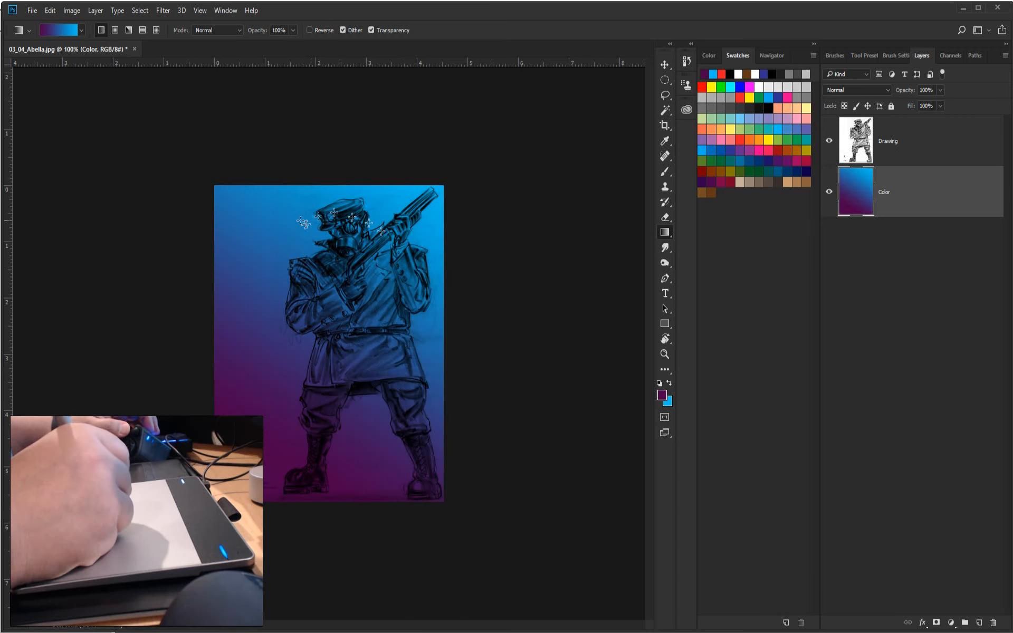
drag(269, 203, 342, 445)
drag(388, 477, 389, 479)
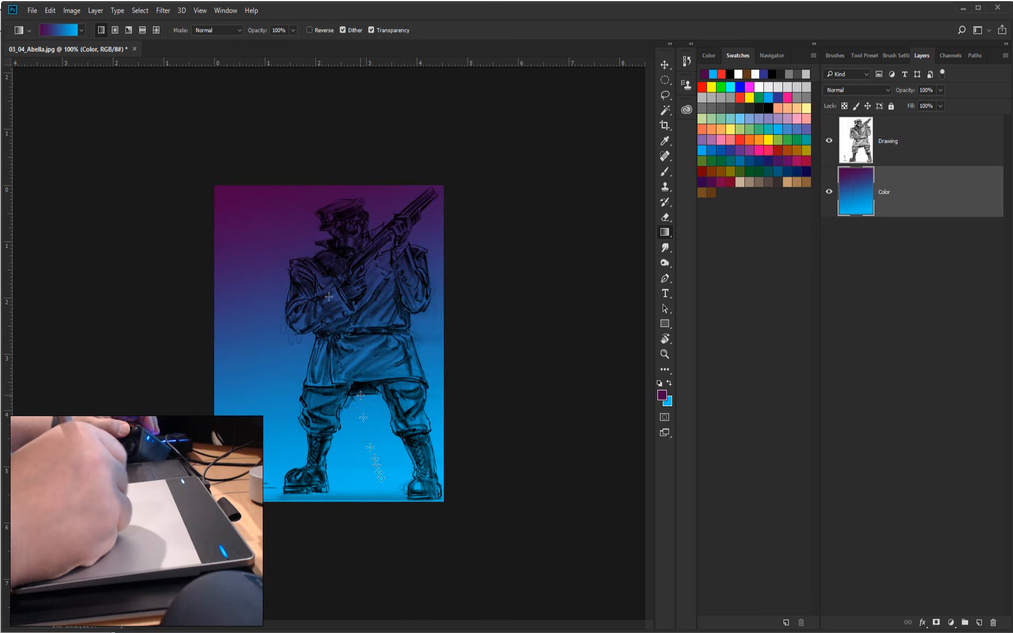
drag(316, 157, 319, 428)
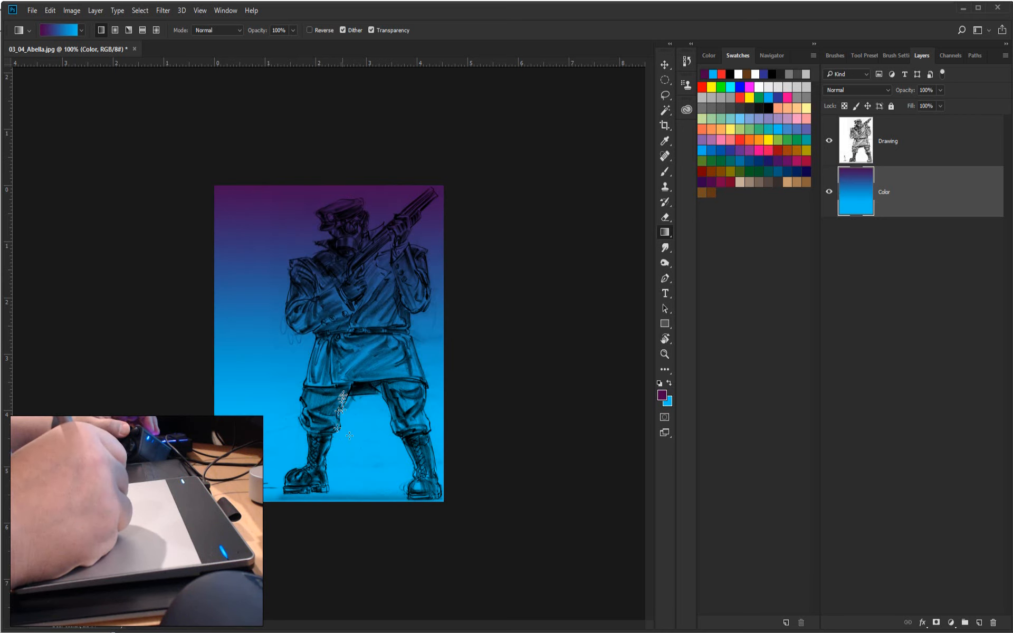
- Replace light blue with dark navy blue and refill the Color layer with a gradient, ending with purple above and navy at the feet
click(670, 383)
key(i)
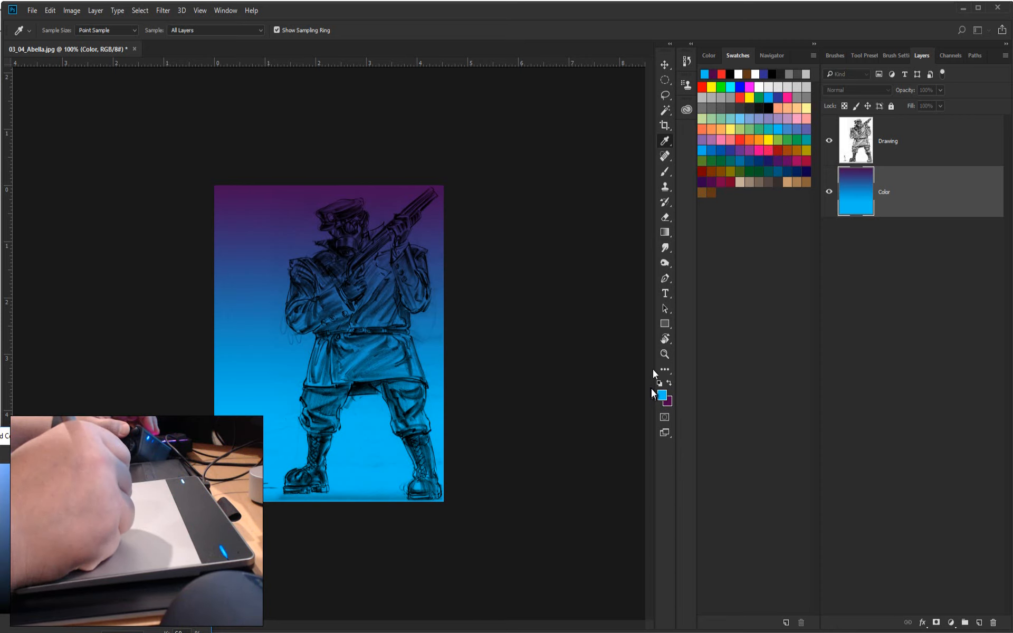
click(171, 459)
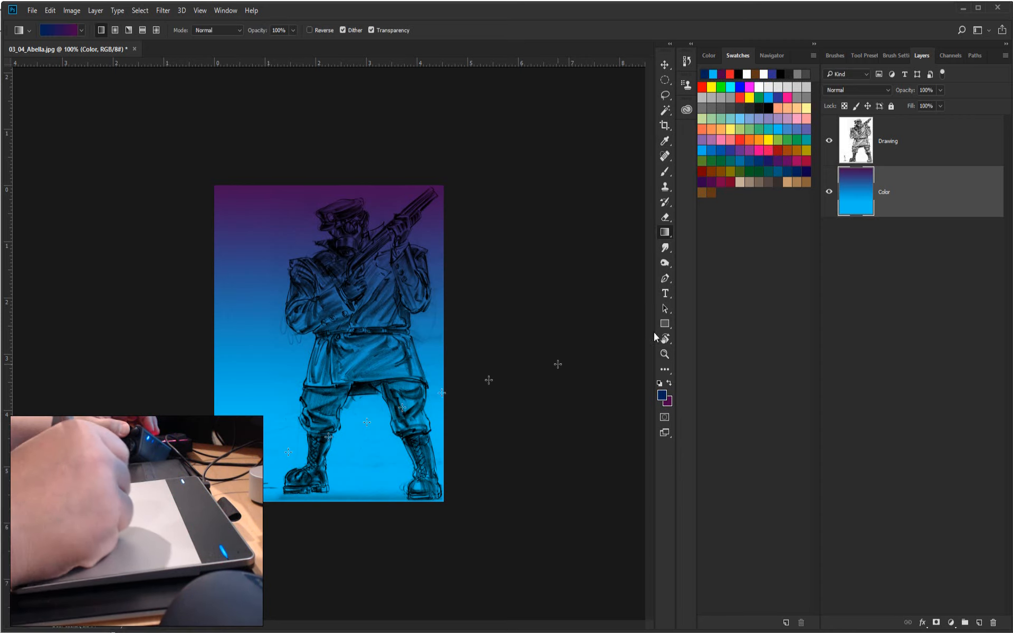
drag(289, 240, 362, 509)
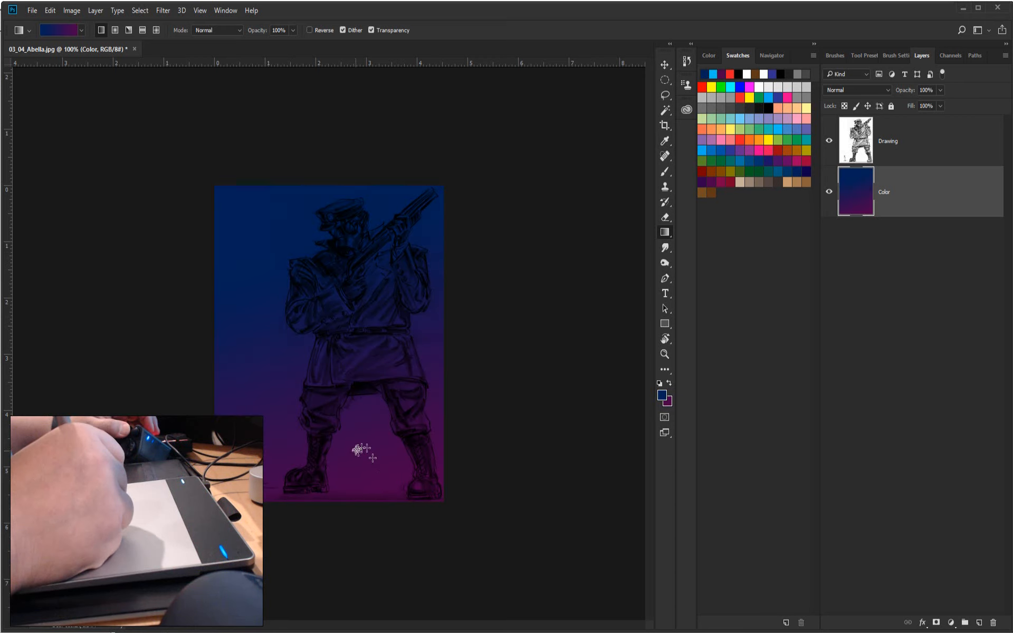
drag(326, 333, 282, 249)
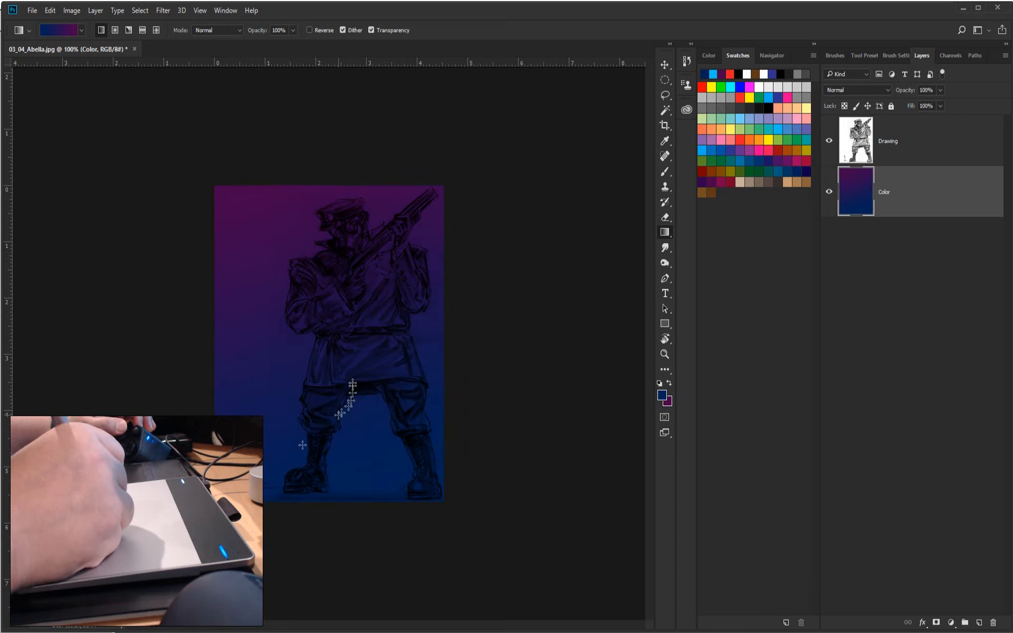
- Paint the center of the small flower beside the soldier's boot yellow, using a size 5 brush
click(750, 97)
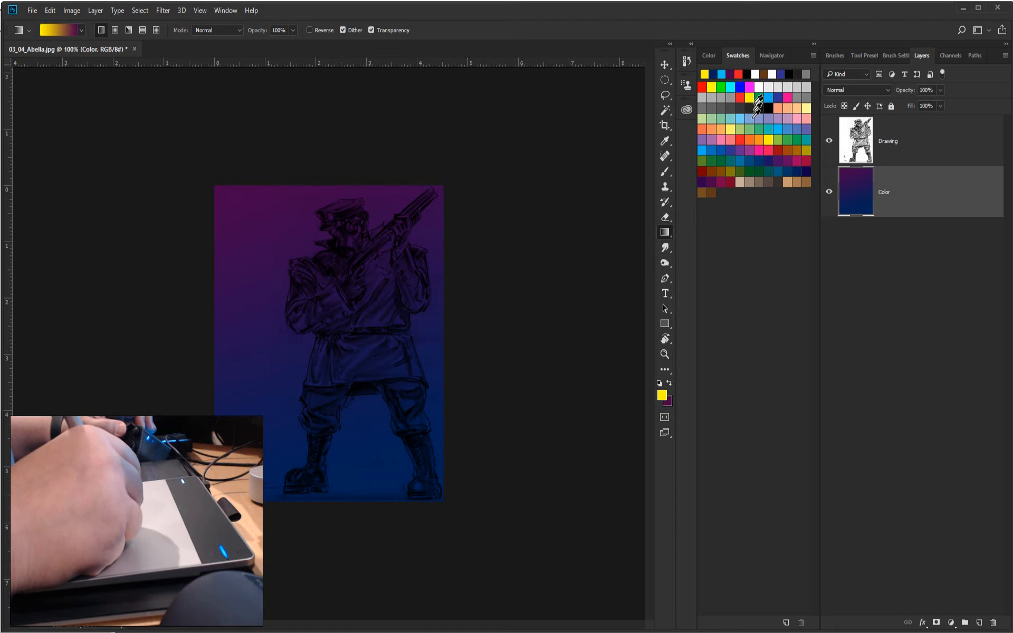
click(666, 174)
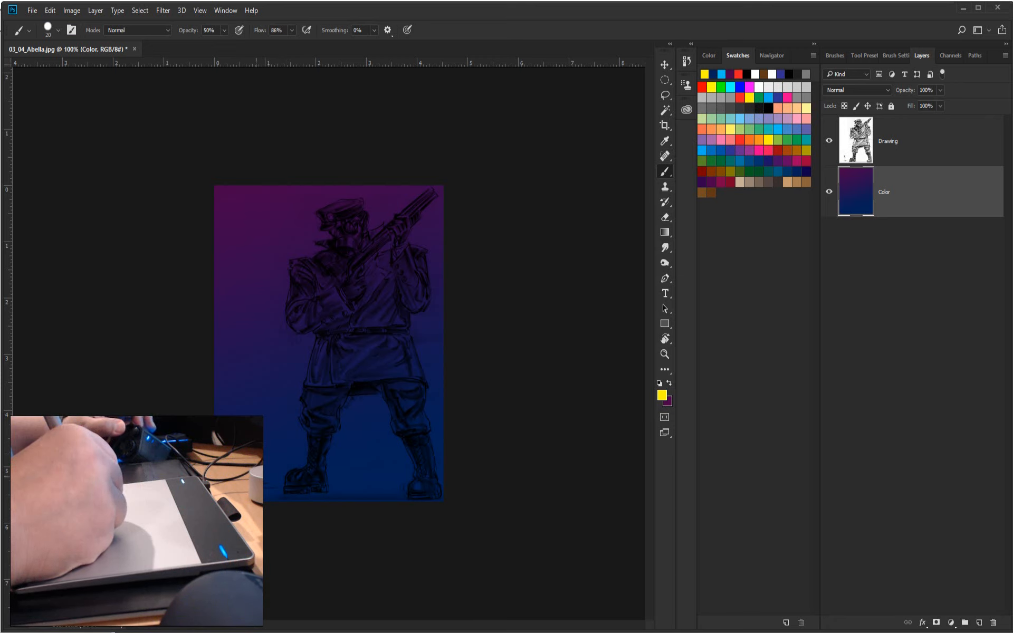
key(ctrl+plus)
key(ctrl+plus)
key(ctrl+plus)
key(ctrl+plus)
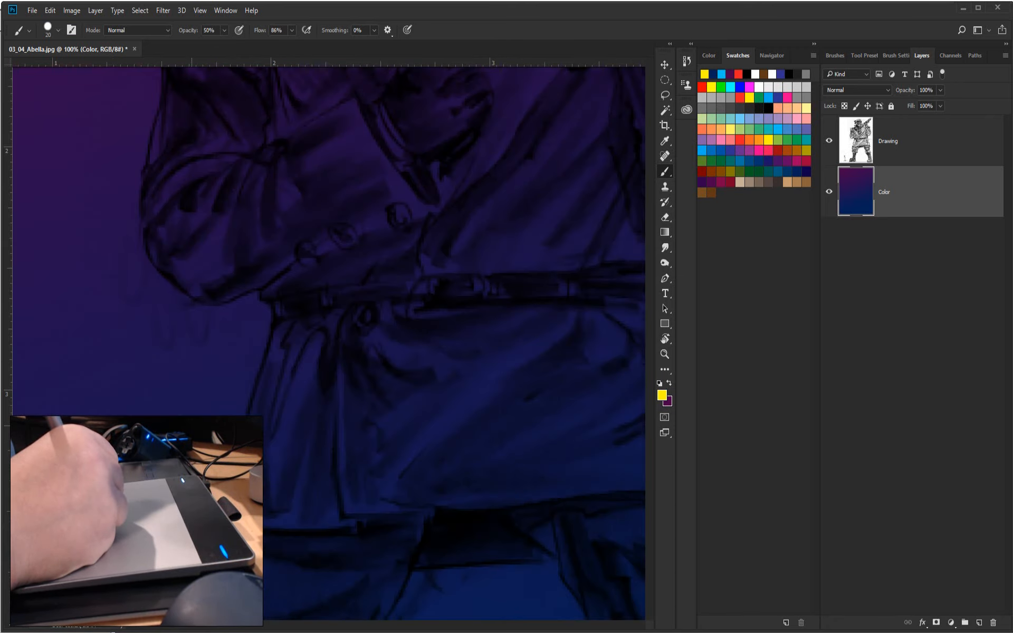
mouse_move(296, 293)
mouse_down()
mouse_move(350, 224)
mouse_move(211, 422)
mouse_move(149, 592)
mouse_up()
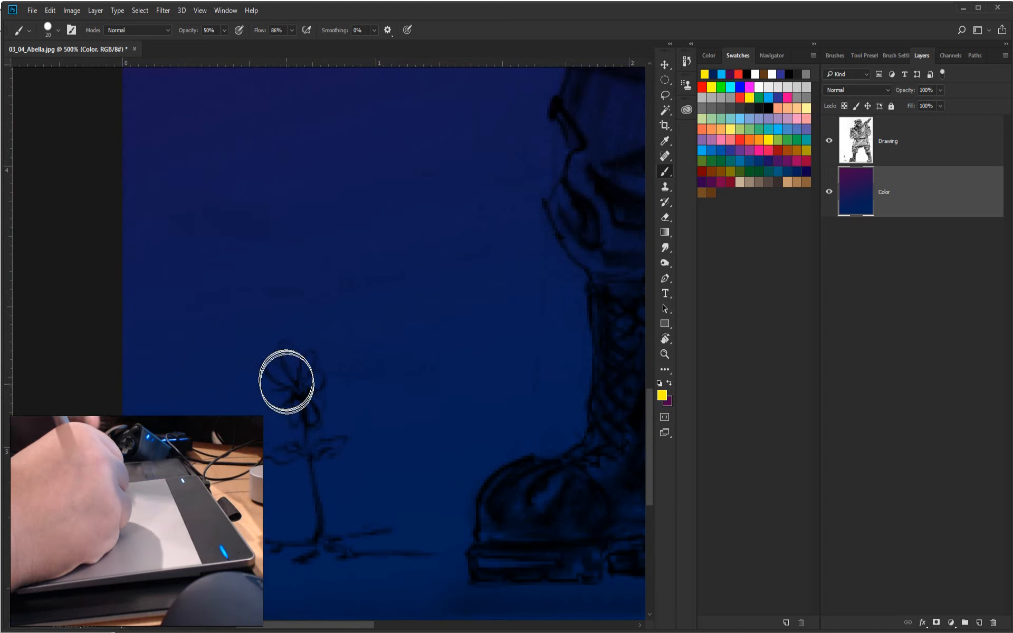
key(bracketleft)
key(bracketleft)
key(bracketleft)
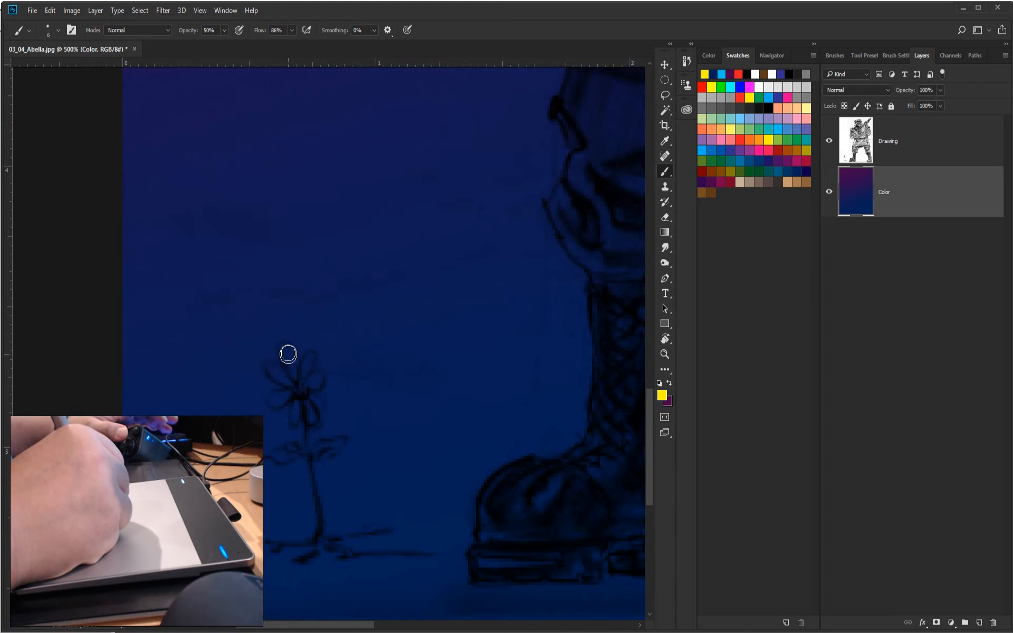
drag(297, 387, 302, 388)
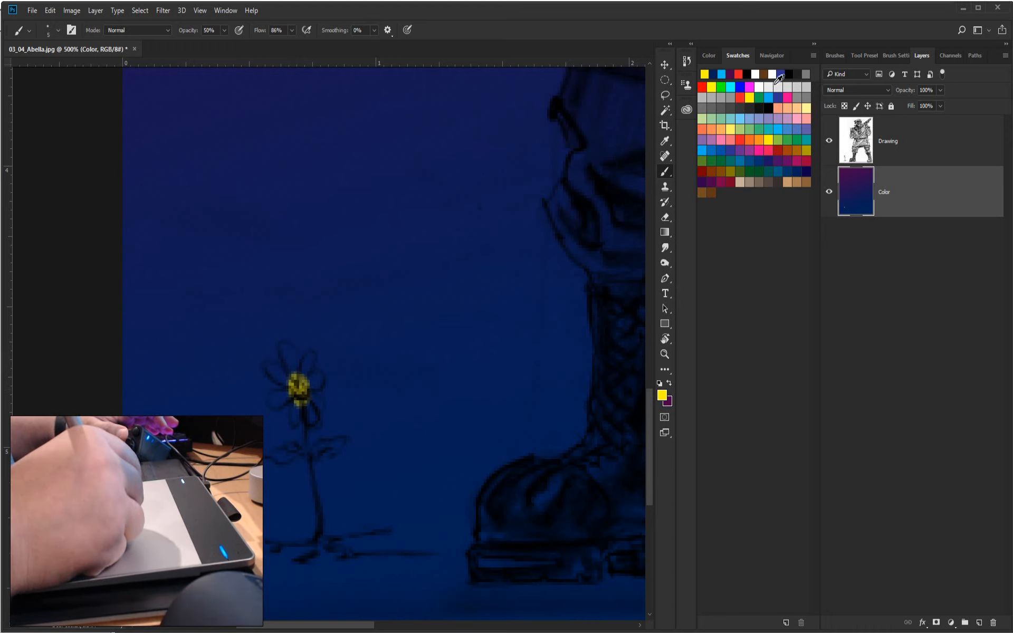
- Choose pale yellow as the brush color for the flower's petals
click(804, 114)
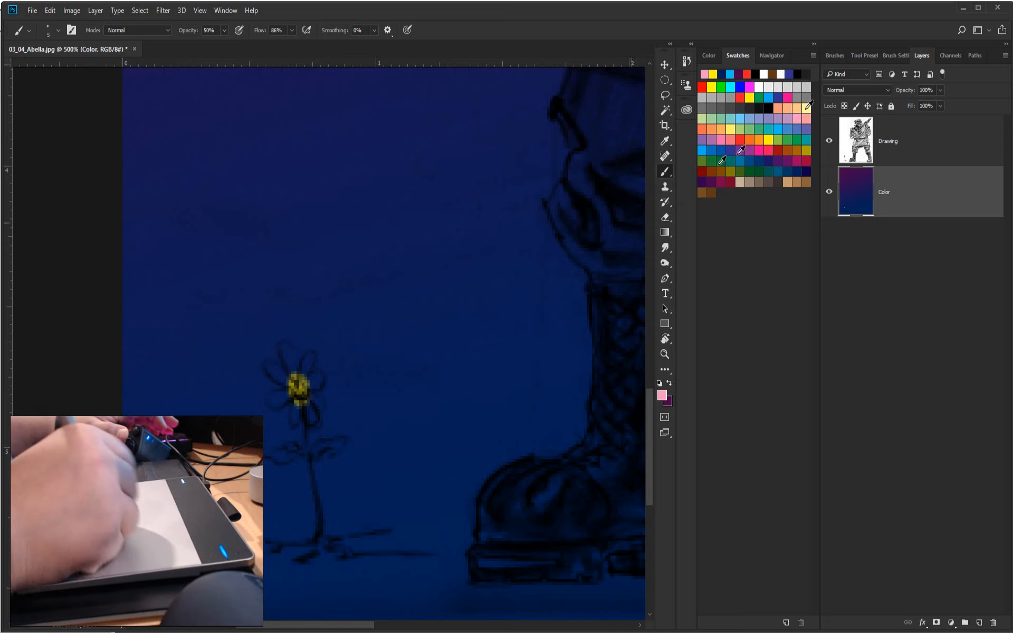
click(804, 109)
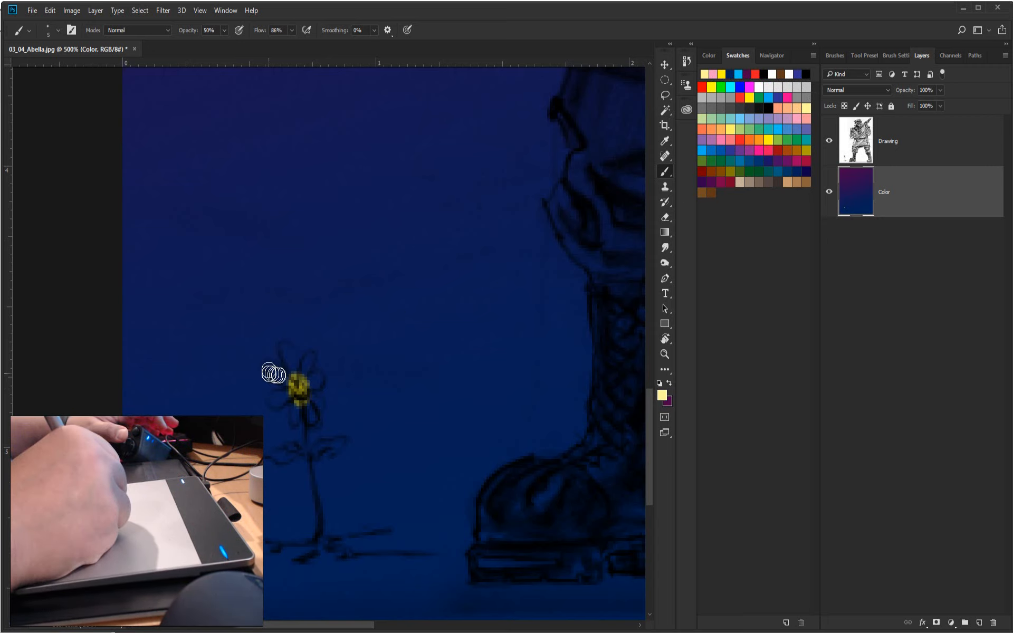